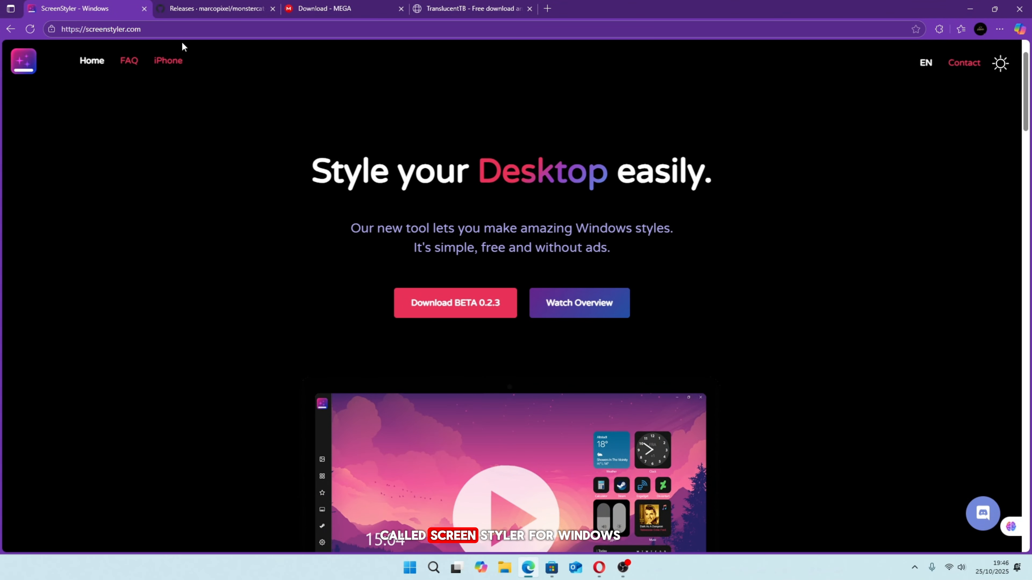
# Open the Download BETA 0.2.3 link on the ScreenStyler site and start downloading the setup file from MediaFire.
pyautogui.moveTo(139, 29); pyautogui.dragTo(62, 37)
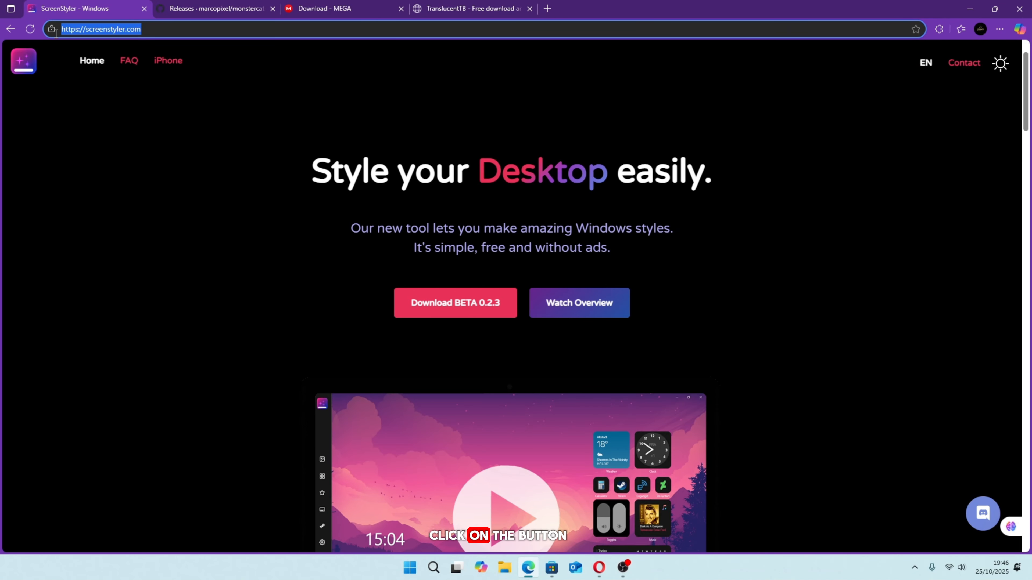
pyautogui.click(136, 148)
pyautogui.scroll(-1, 153, 146)
pyautogui.rightClick(461, 250)
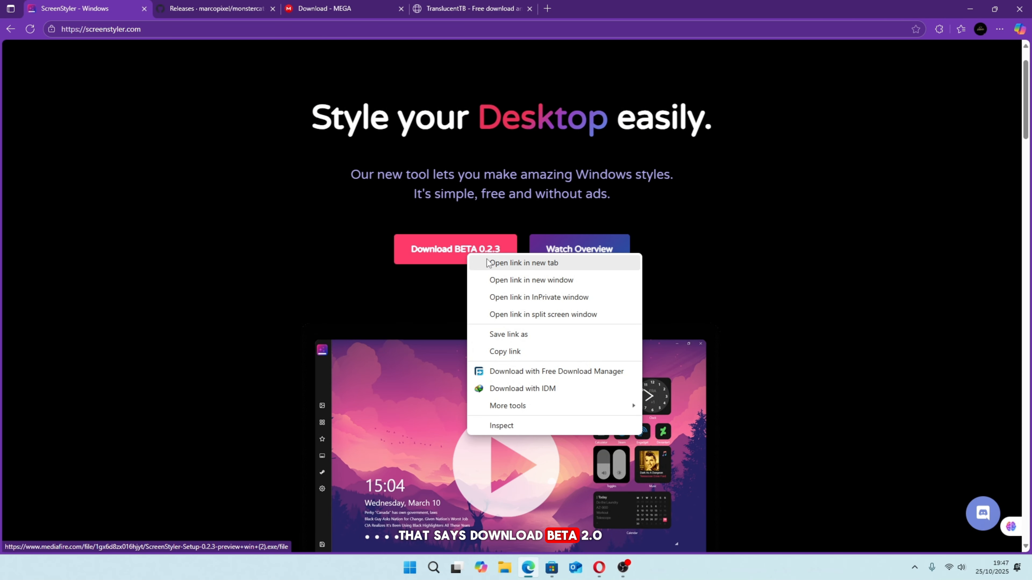
pyautogui.click(460, 253)
pyautogui.click(528, 329)
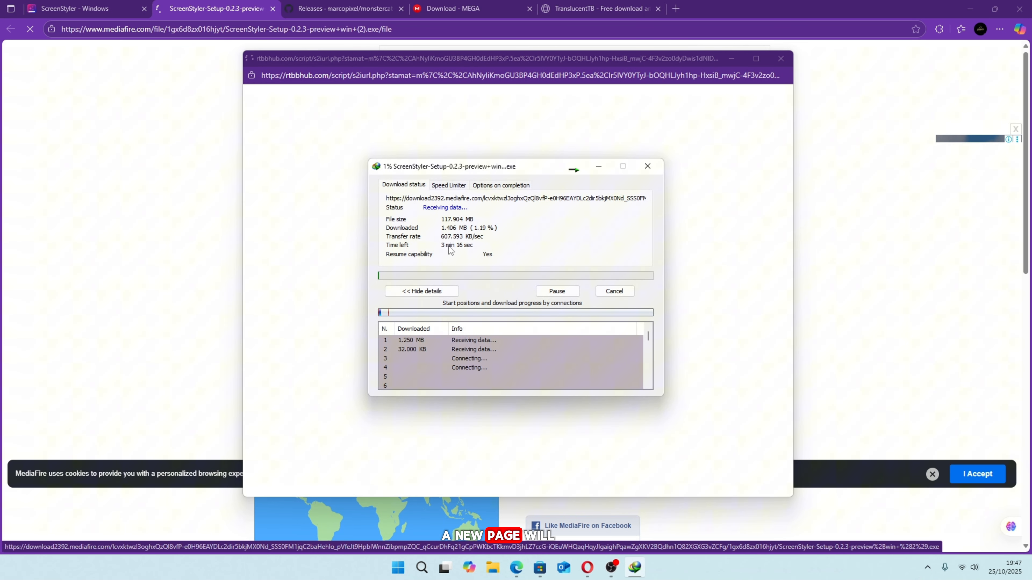
# Minimize the ScreenStyler download progress window, then close the advertising pop-up and the MediaFire page.
pyautogui.click(598, 166)
pyautogui.click(780, 58)
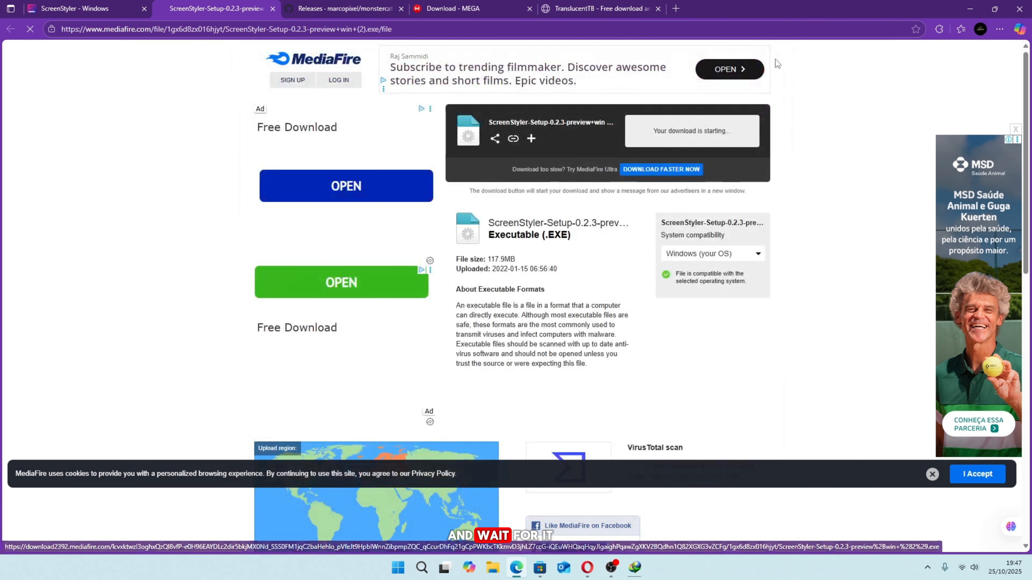
pyautogui.click(272, 8)
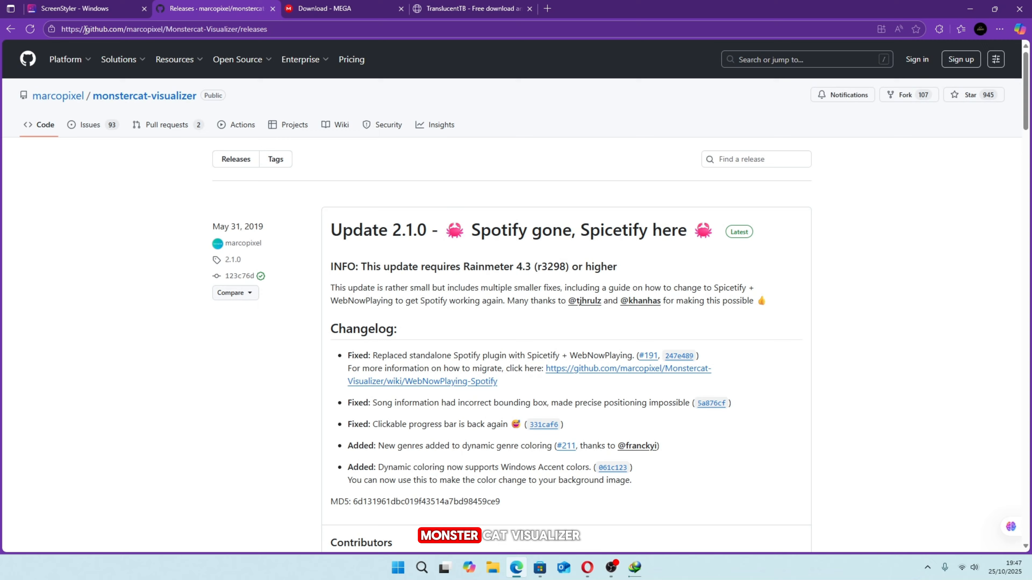
pyautogui.moveTo(301, 29); pyautogui.dragTo(61, 27)
pyautogui.click(564, 164)
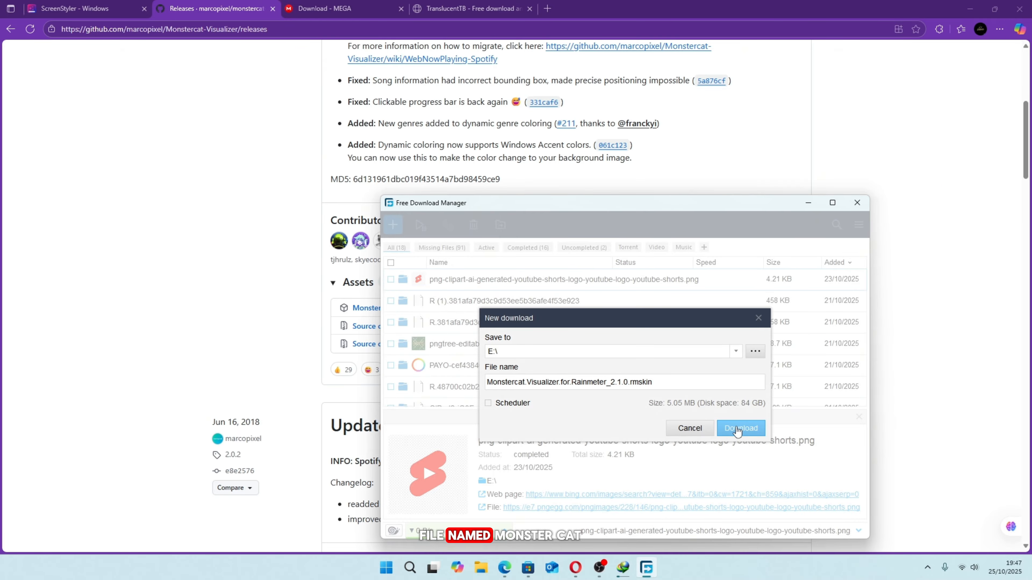
pyautogui.click(758, 319)
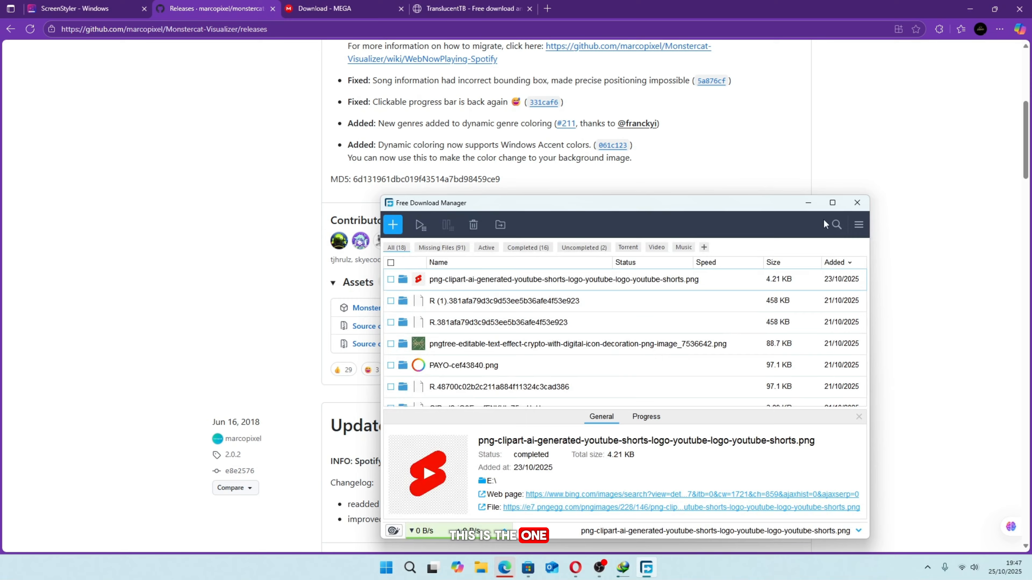
pyautogui.click(856, 204)
# Download the Monstercat.Visualizer.for.Rainmeter_2.1.0.rmskin file from the 2.1.0 release assets on GitHub.
pyautogui.rightClick(421, 315)
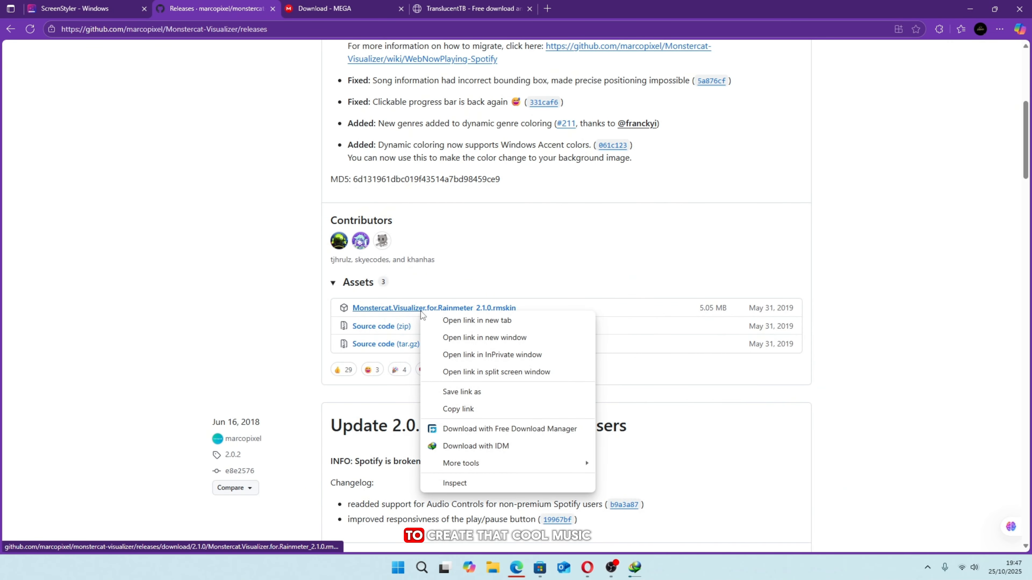
pyautogui.click(457, 439)
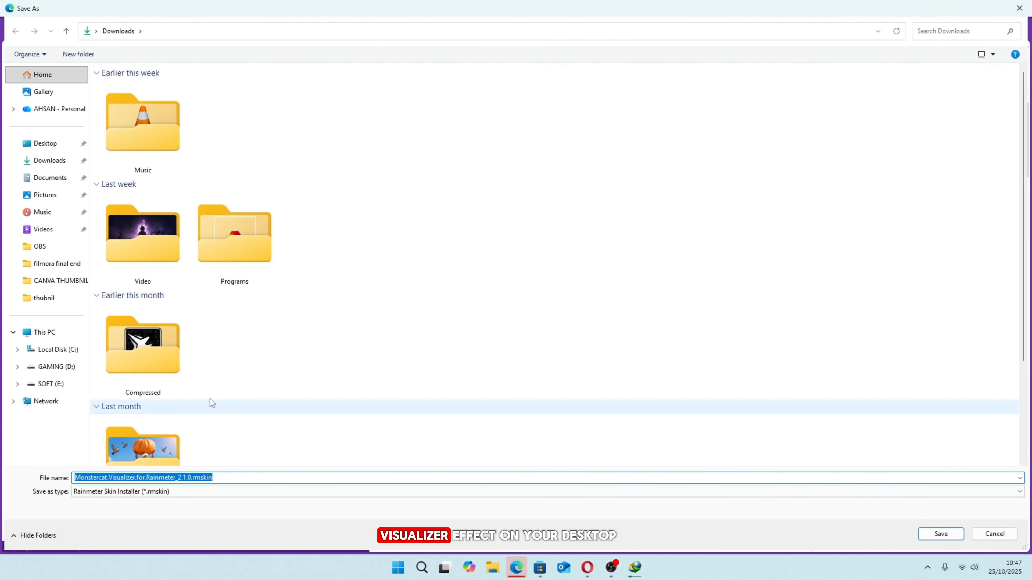
pyautogui.press('Return')
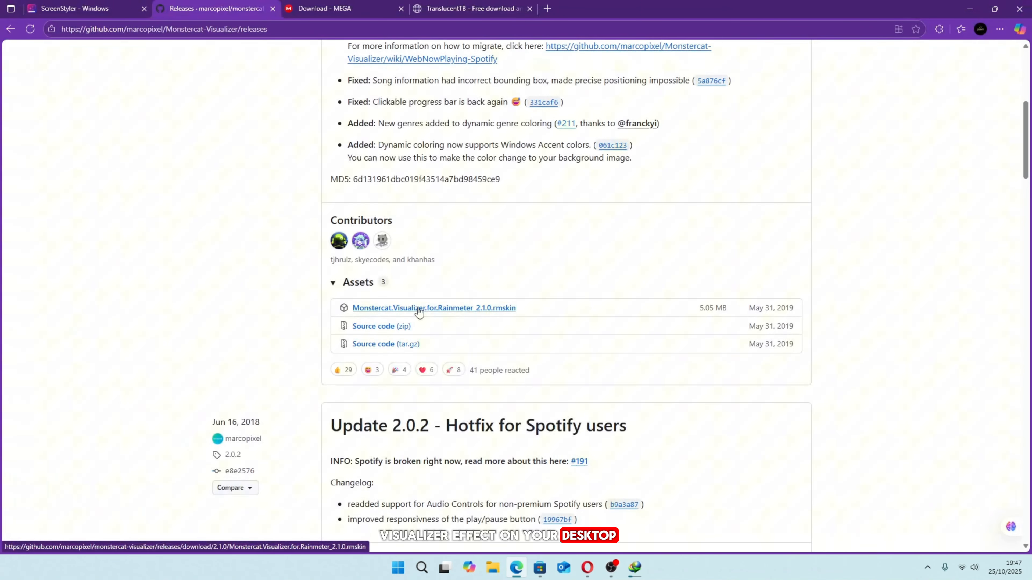
pyautogui.rightClick(431, 308)
pyautogui.click(459, 442)
# Download "Summer Nights (Apply using Lively Wallpaper).zip" from its MEGA page.
pyautogui.click(327, 5)
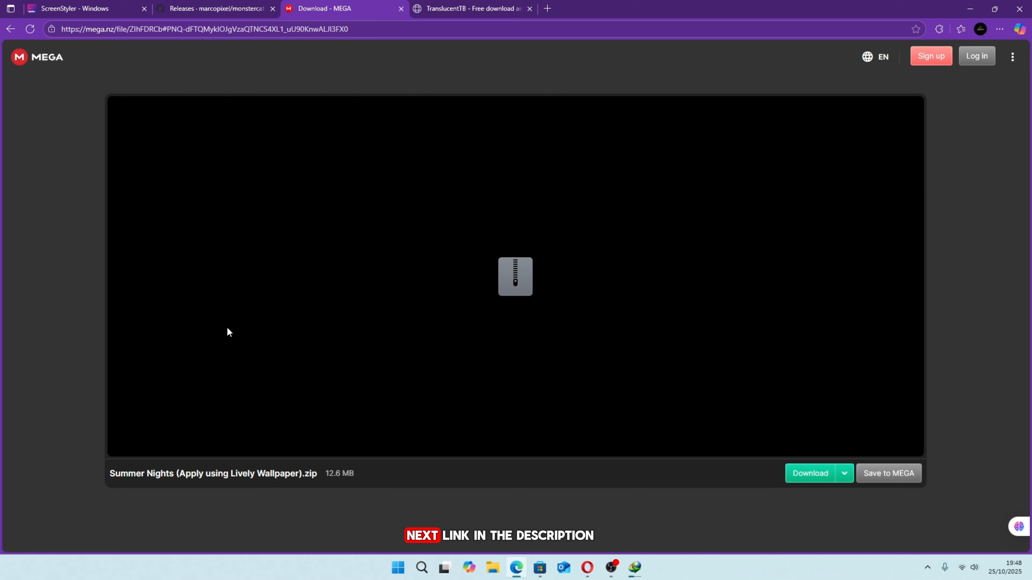
pyautogui.click(794, 479)
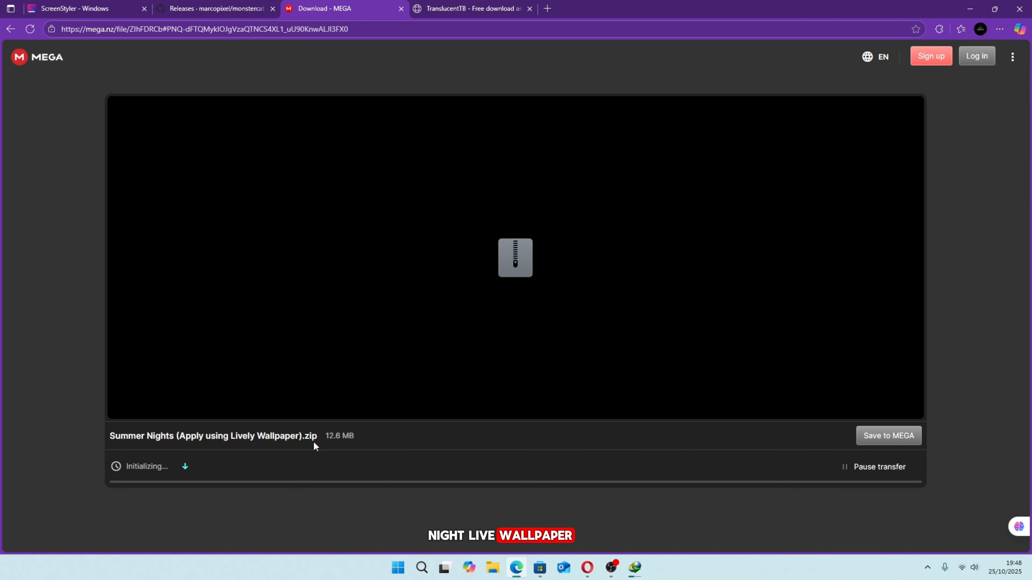
pyautogui.moveTo(110, 436); pyautogui.dragTo(340, 448)
pyautogui.click(407, 515)
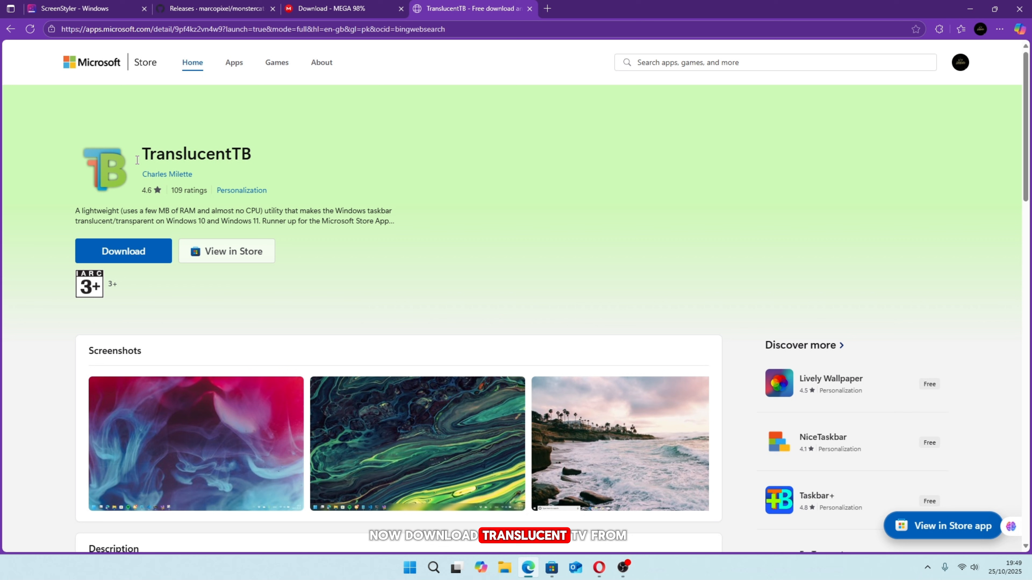
# Use the download option on the TranslucentTB web page to open the app's listing in Microsoft Store.
pyautogui.moveTo(165, 148); pyautogui.dragTo(281, 161)
pyautogui.click(539, 155)
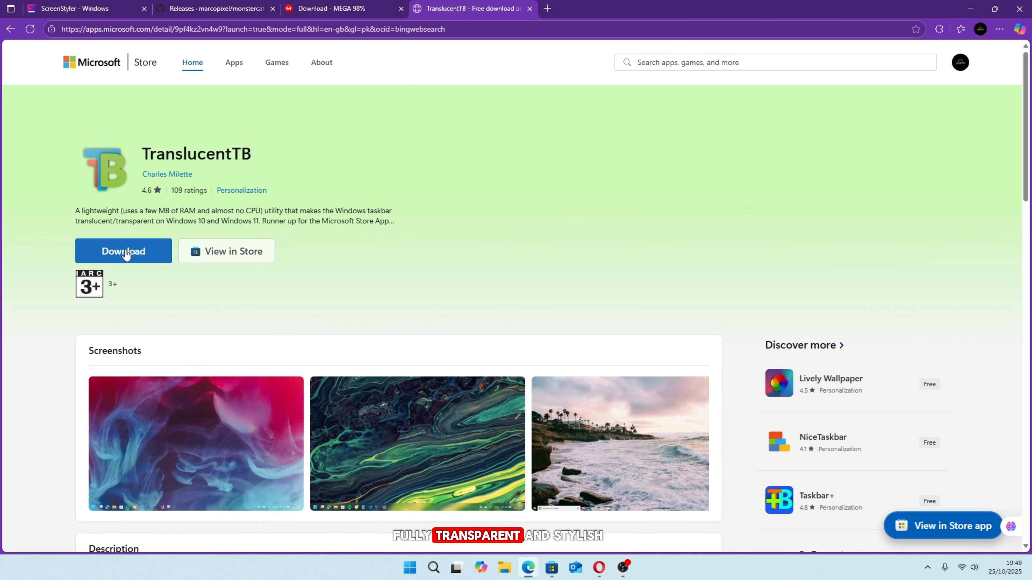
pyautogui.click(143, 254)
# Search Microsoft Store for "liver wallpaper", open the Lively Wallpaper listing, and minimize the store.
pyautogui.click(427, 15)
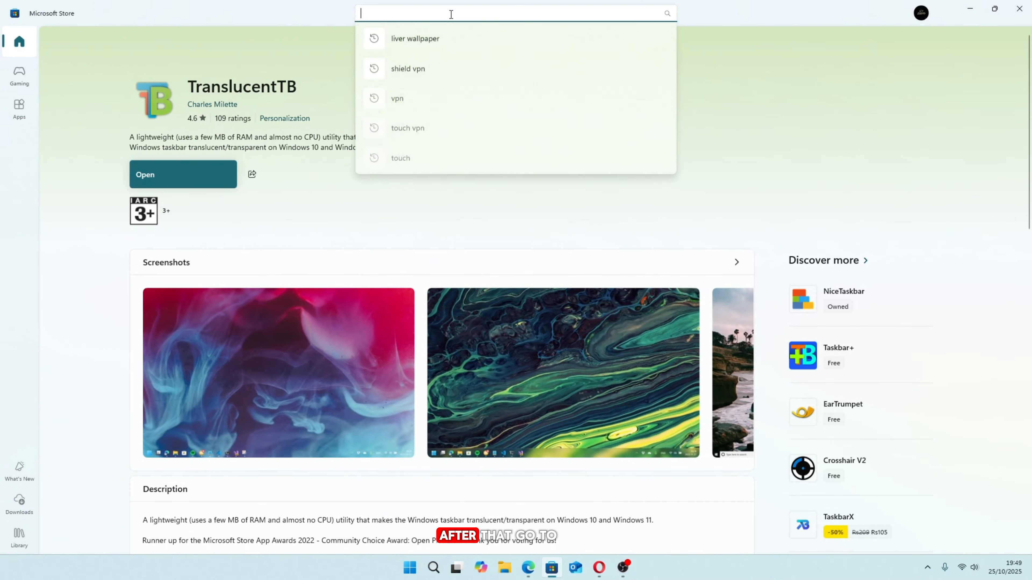
pyautogui.click(425, 41)
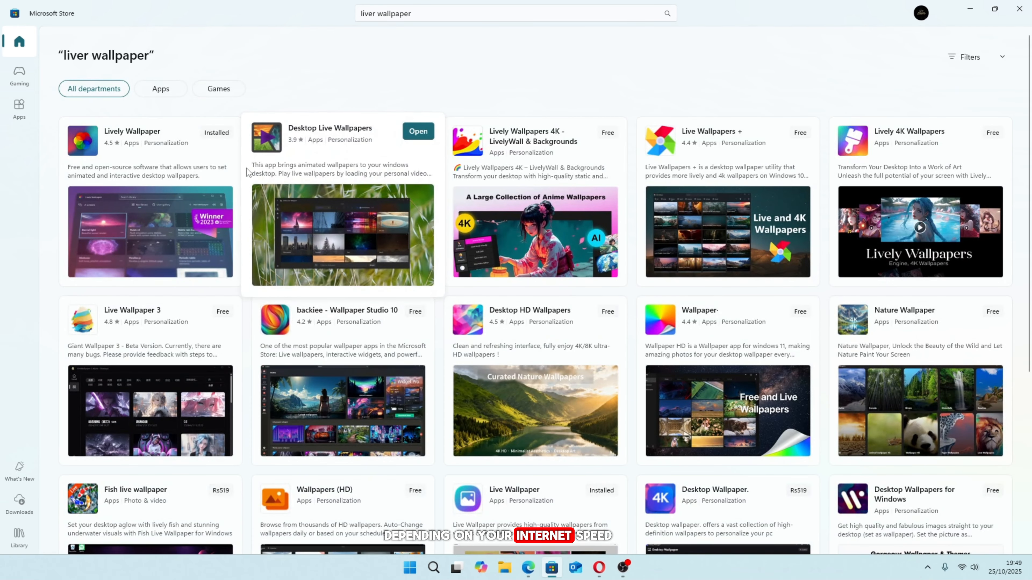
pyautogui.click(190, 134)
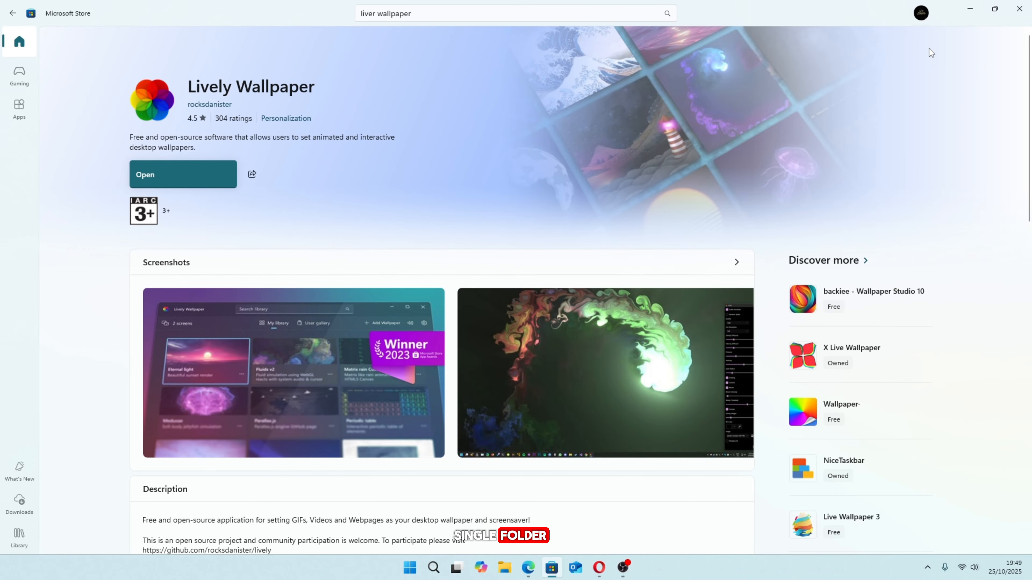
pyautogui.click(973, 6)
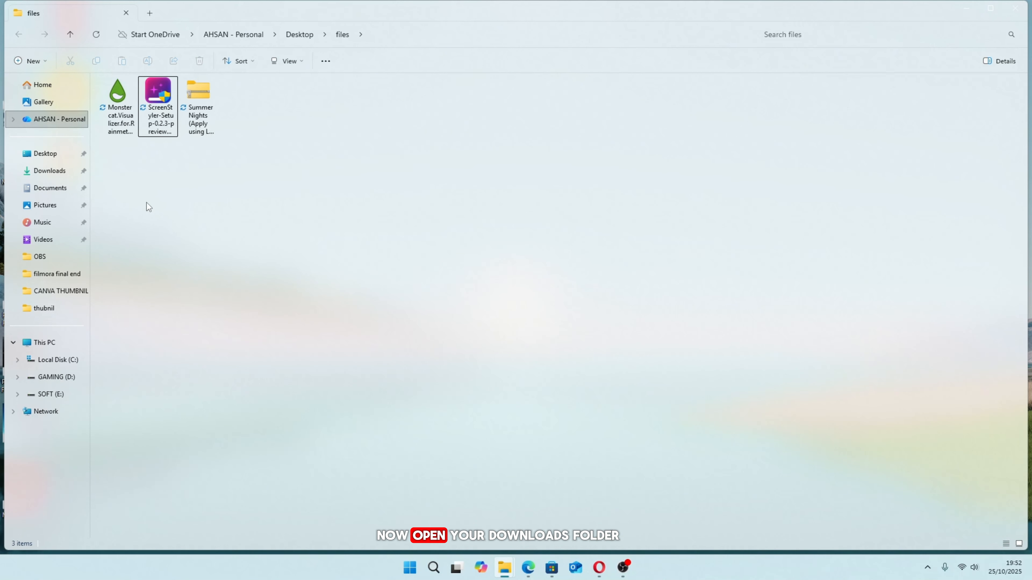
# Install the Monstercat Visualizer skin for Rainmeter from its downloaded file in the files folder.
pyautogui.click(121, 100)
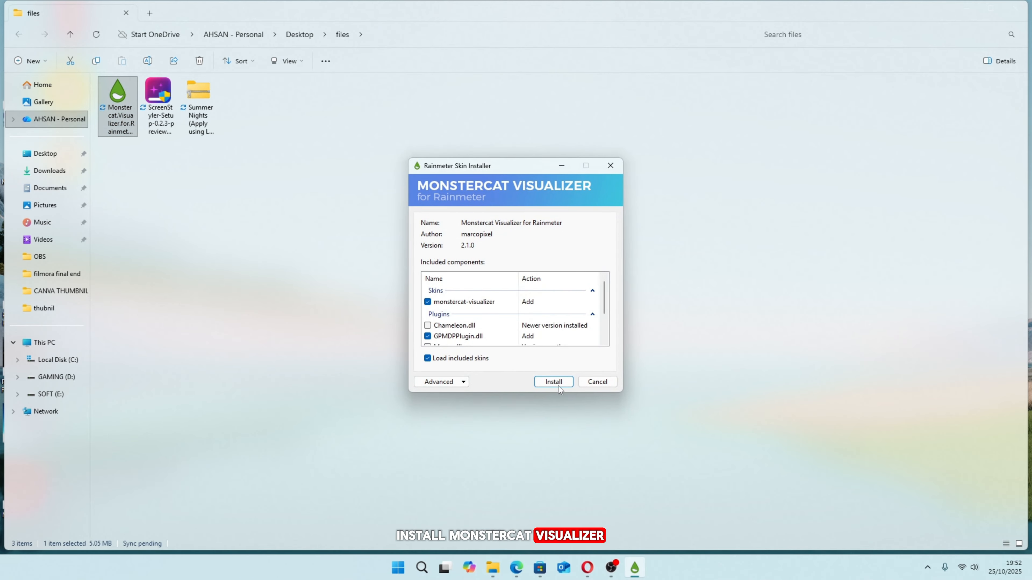
pyautogui.scroll(-2, 555, 378)
pyautogui.click(552, 381)
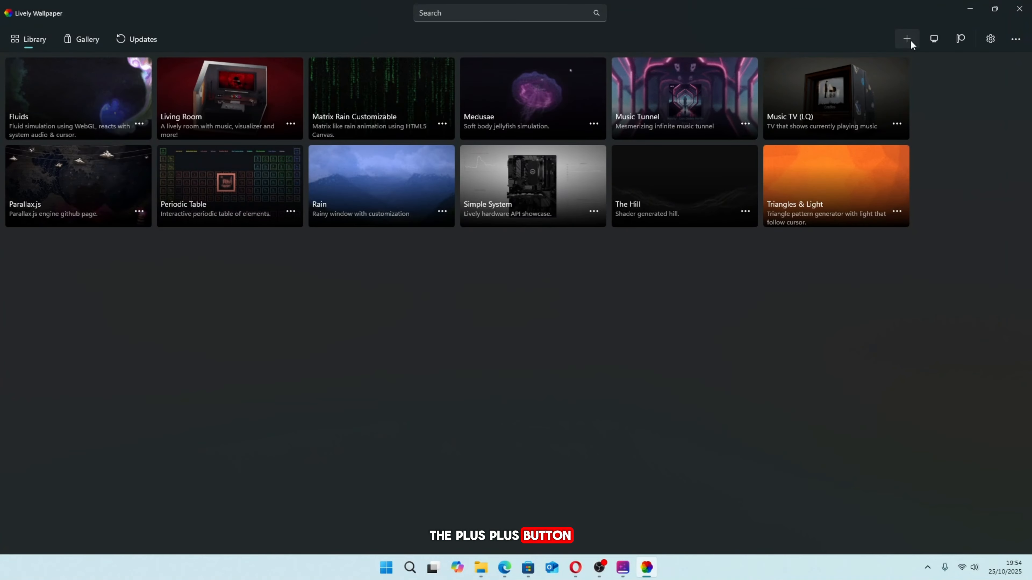
# In Lively Wallpaper, add the downloaded Summer Nights file to the library and apply it as the wallpaper.
pyautogui.click(910, 39)
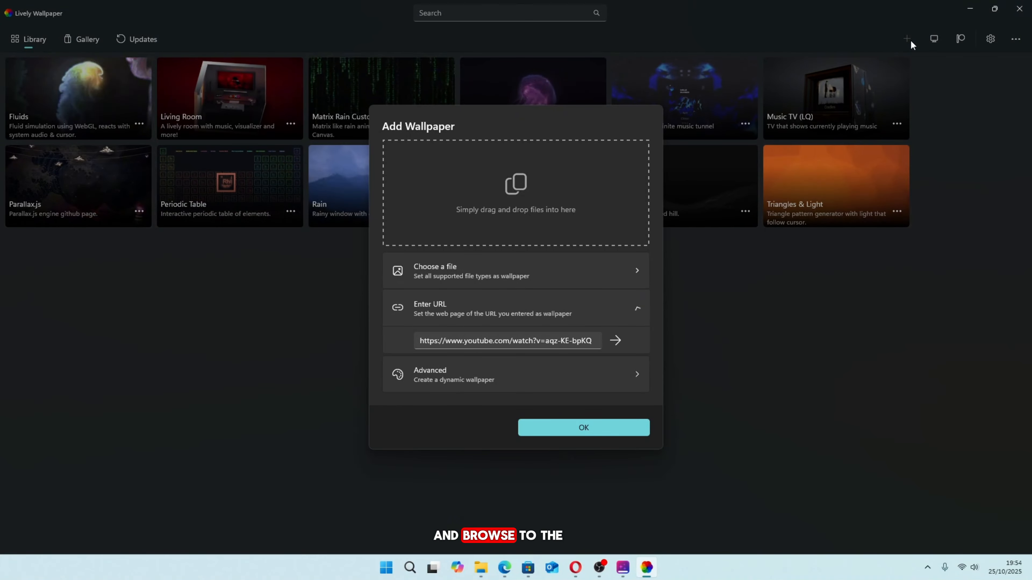
pyautogui.click(426, 267)
pyautogui.doubleClick(126, 121)
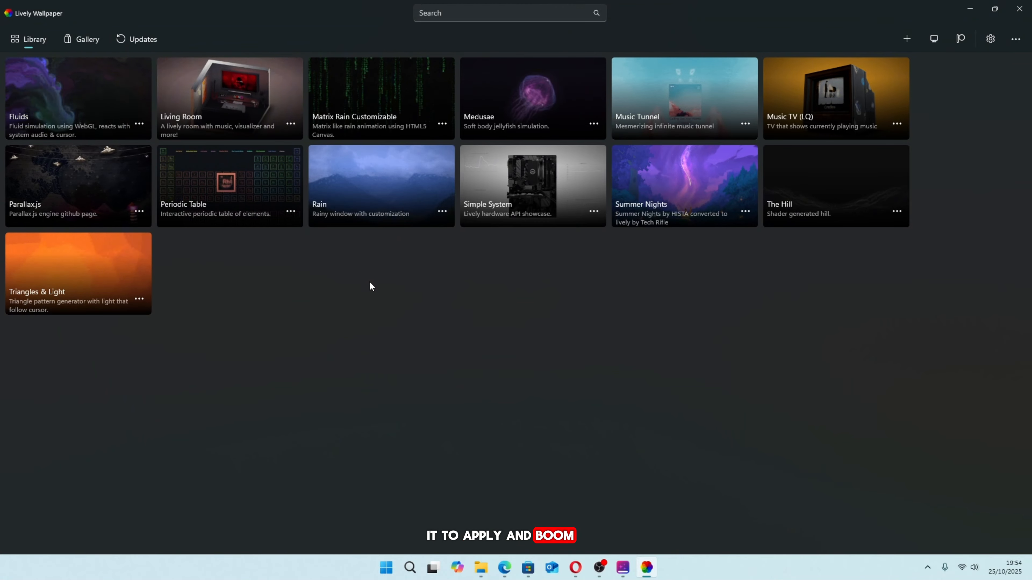
pyautogui.click(704, 185)
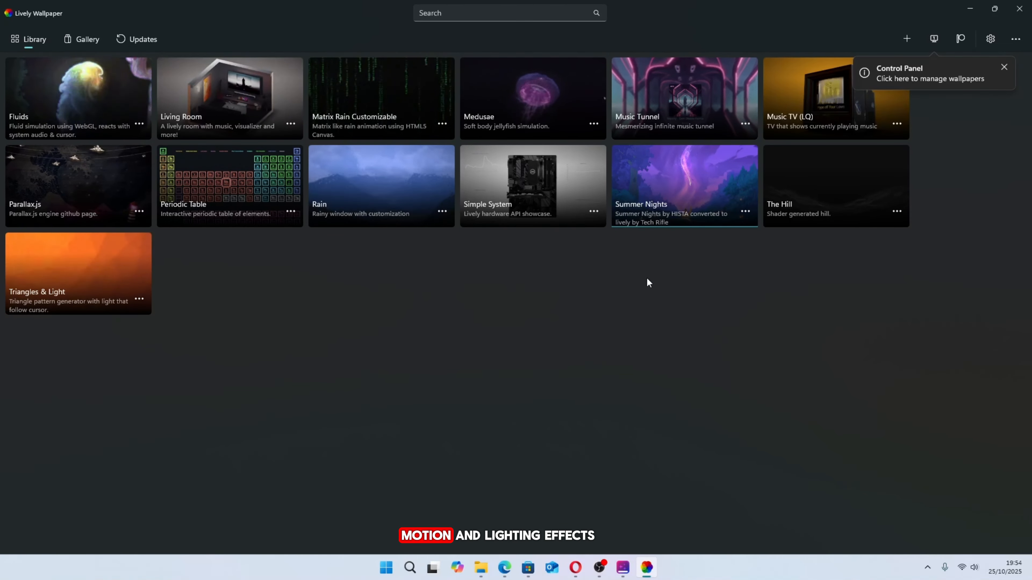
# Set the Taskbar Theme in Lively Wallpaper's system settings to Clear and minimize the window.
pyautogui.click(993, 39)
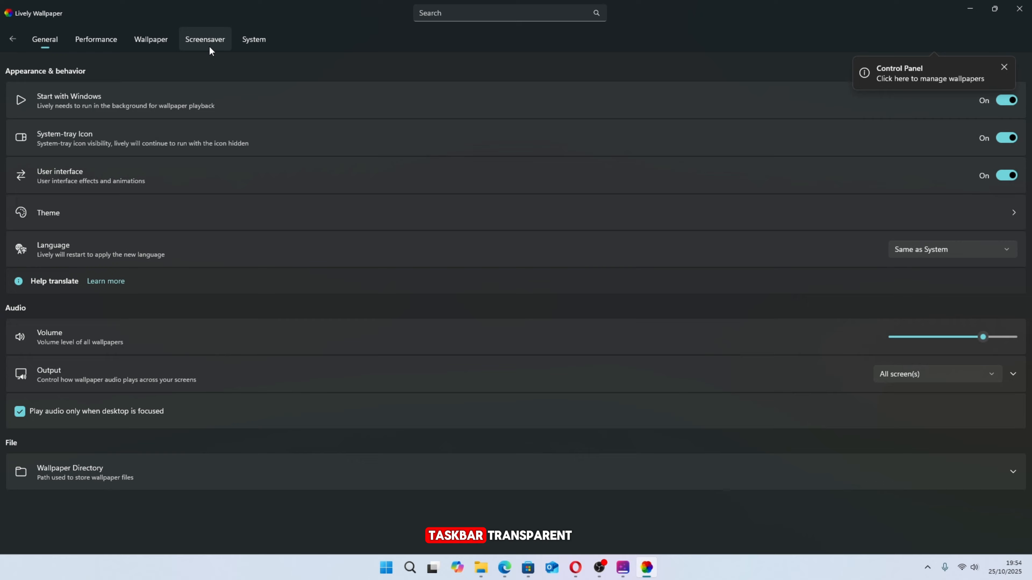
pyautogui.click(267, 39)
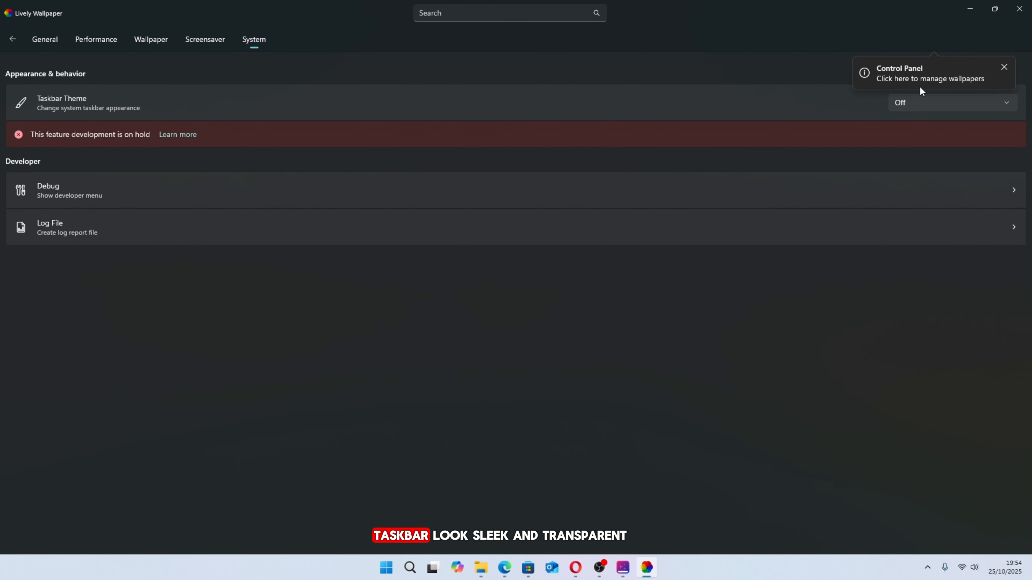
pyautogui.click(1004, 69)
pyautogui.click(970, 98)
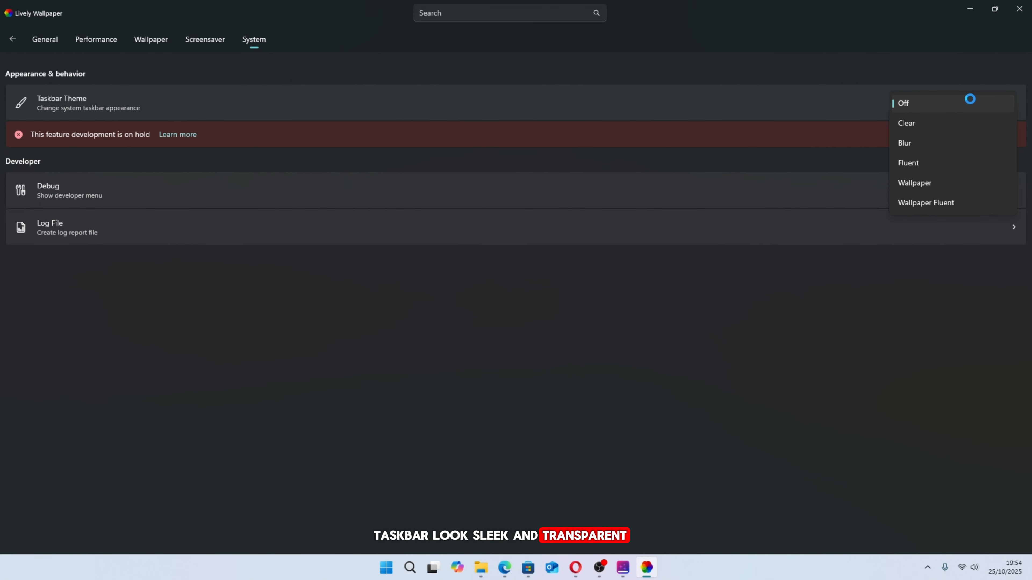
pyautogui.click(930, 131)
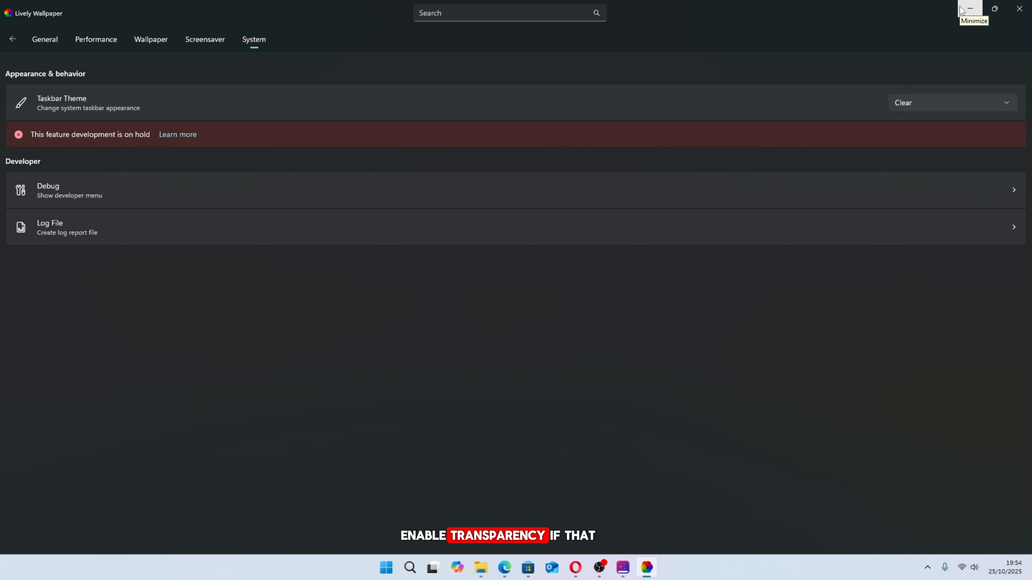
pyautogui.click(969, 9)
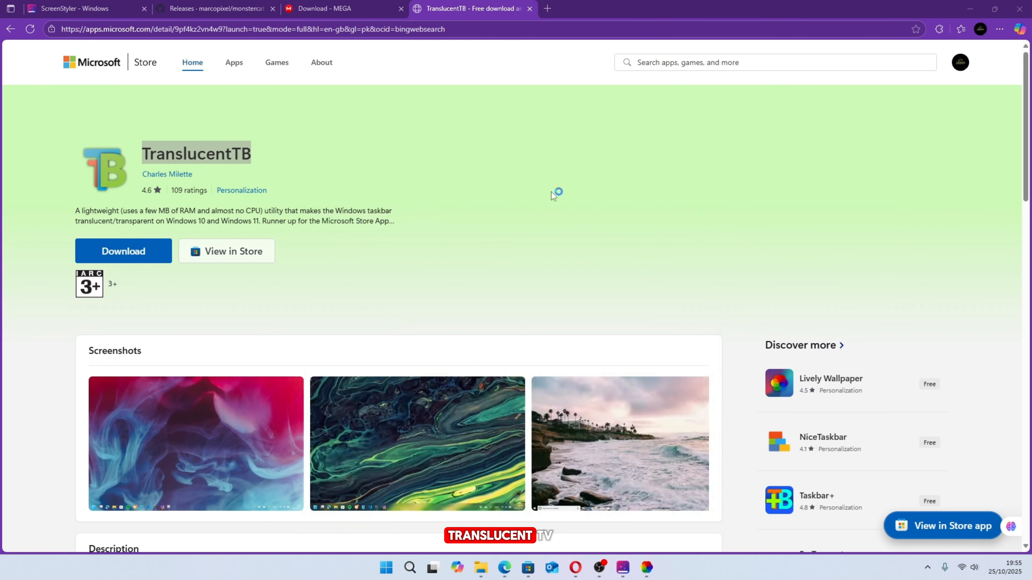
# Minimize the browser and check the hidden system tray icons for TranslucentTB.
pyautogui.click(960, 10)
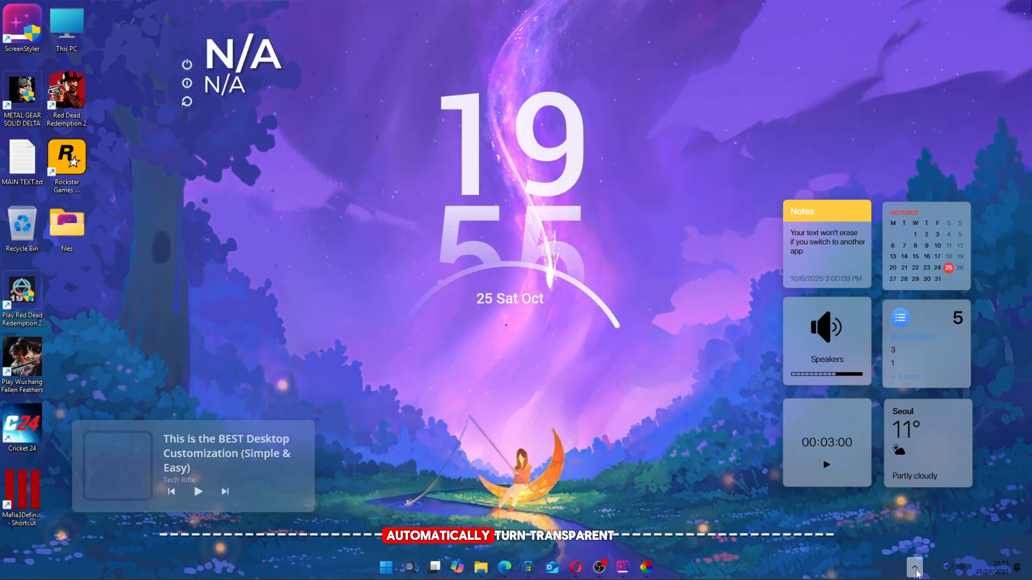
pyautogui.click(914, 567)
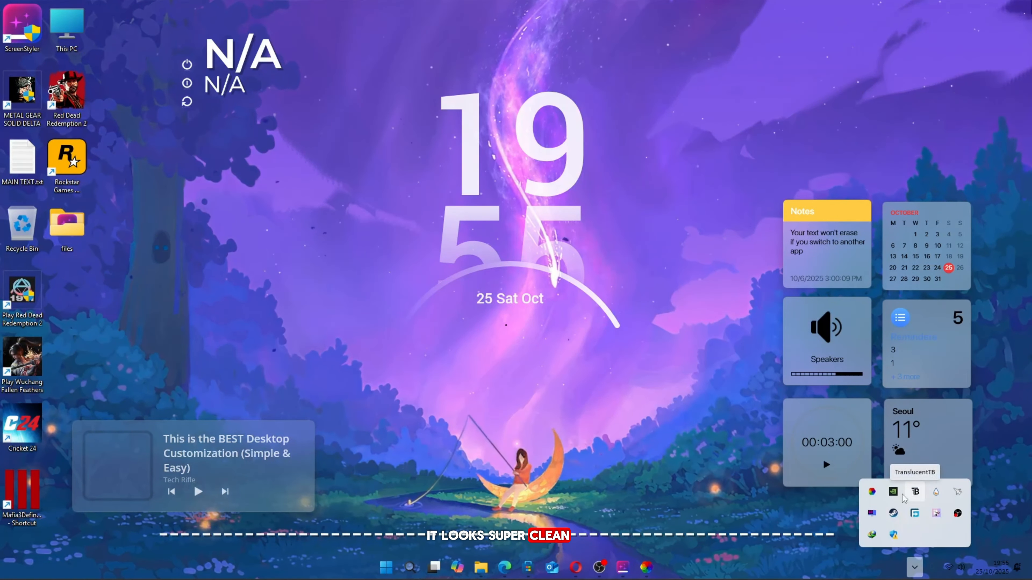
pyautogui.click(652, 380)
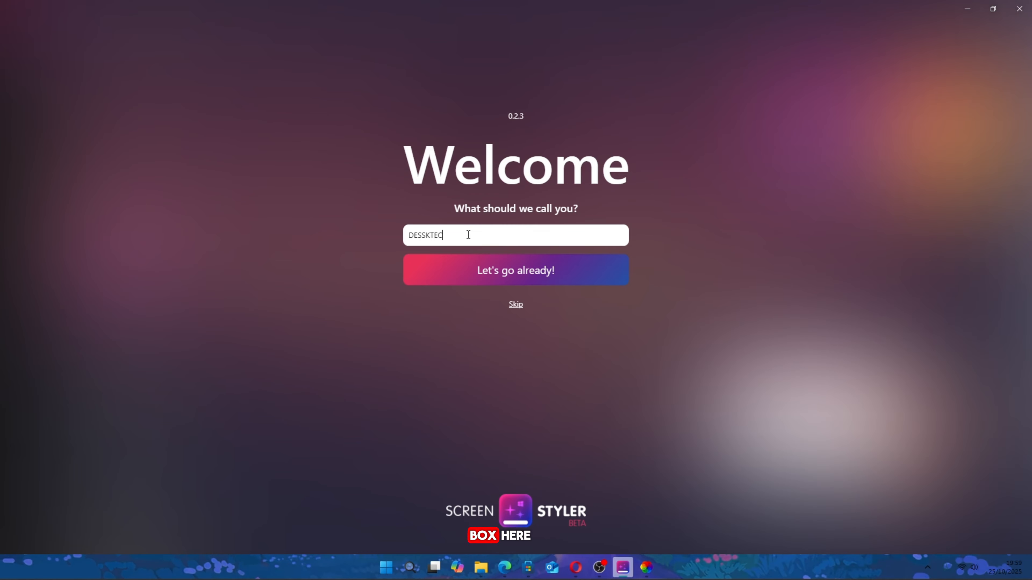
# In ScreenStyler's welcome form, set the display name to DESSKTECH.
pyautogui.write('S')
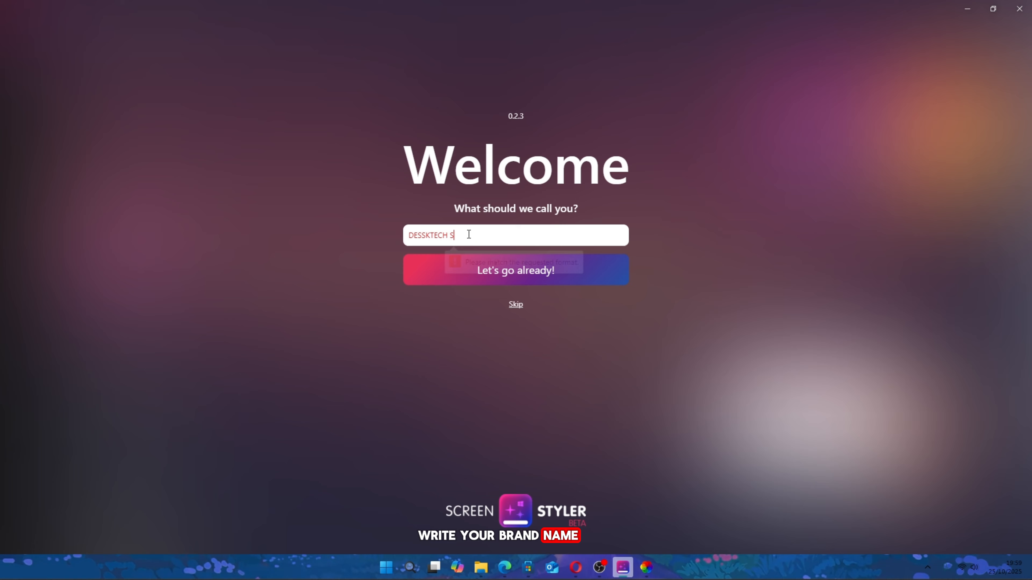
pyautogui.press('BackSpace')
pyautogui.press('BackSpace')
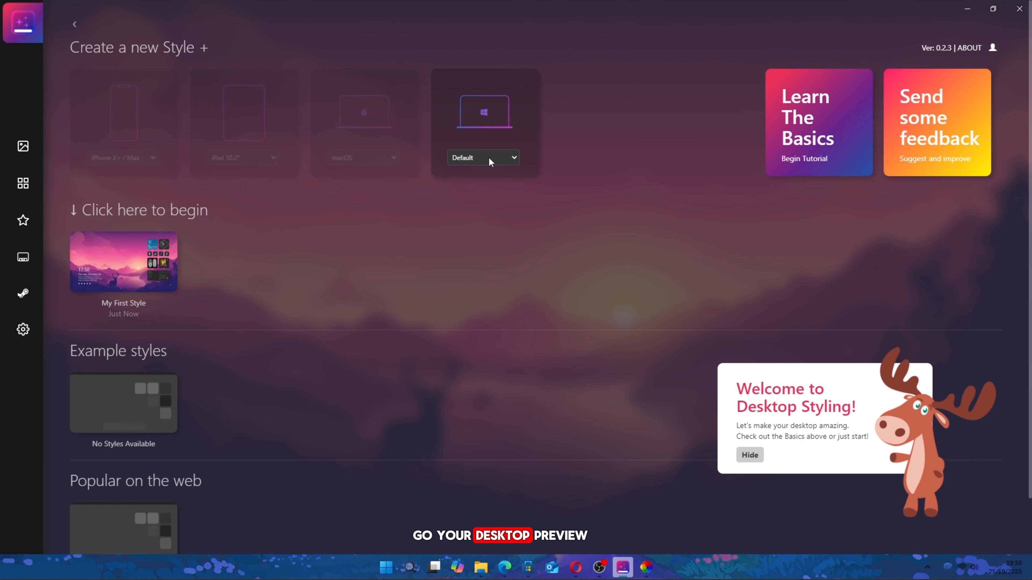
# Leave the Windows style option at Default and open My First Style for editing.
pyautogui.click(489, 157)
pyautogui.click(489, 156)
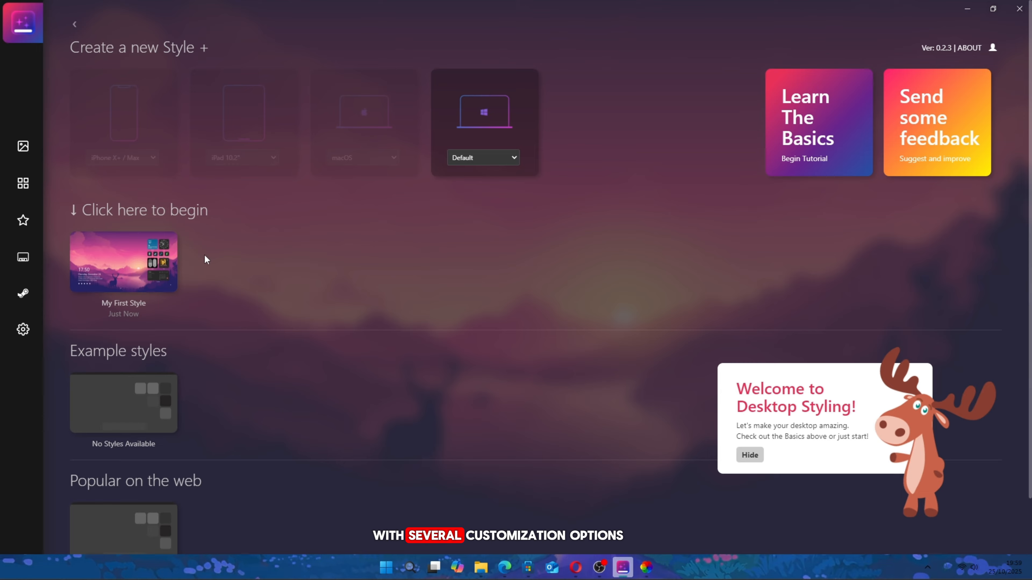
pyautogui.click(137, 269)
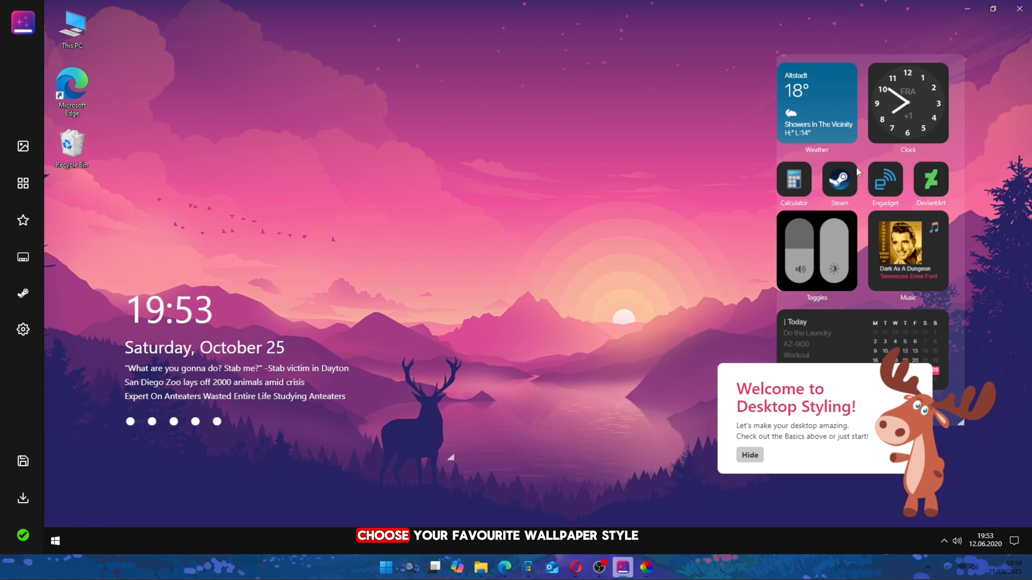
# Hide the welcome message and enlarge the widget grid so it reaches down almost to the preview taskbar.
pyautogui.click(749, 456)
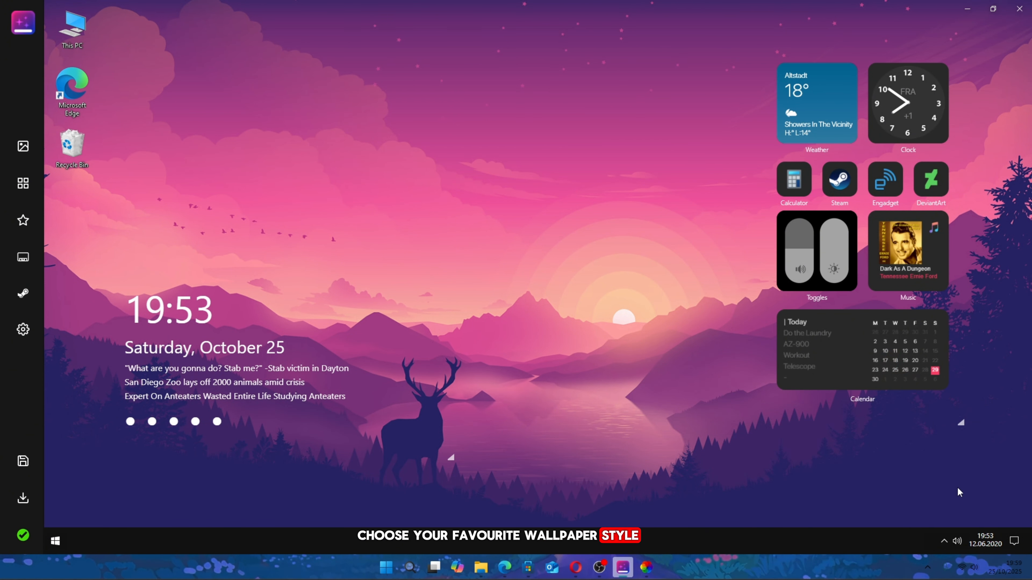
pyautogui.moveTo(956, 422); pyautogui.dragTo(992, 522)
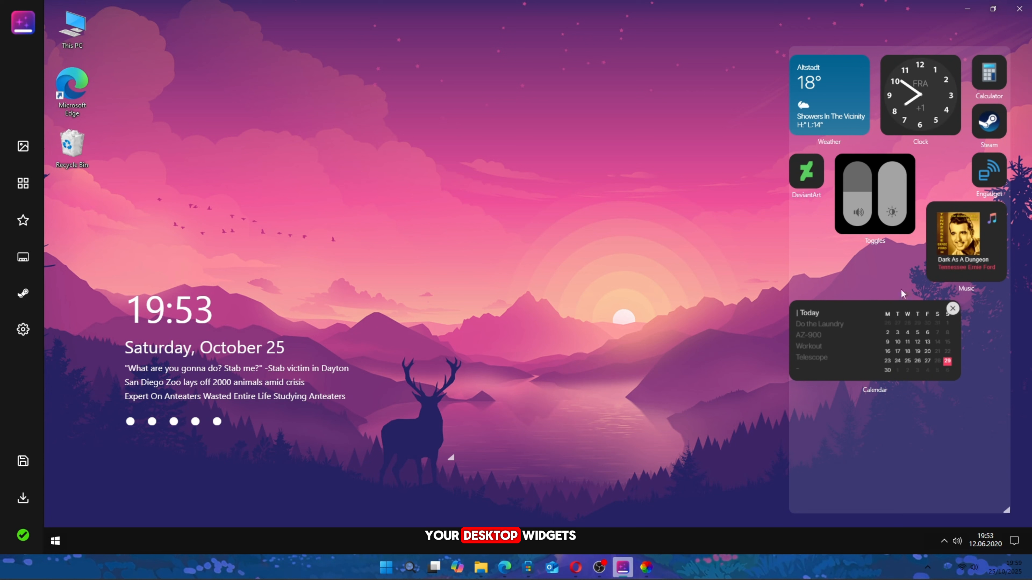
# Remove the Music, Calendar, Toggles, DeviantArt and Engadget items from the widget grid.
pyautogui.moveTo(959, 249)
pyautogui.click(998, 211)
pyautogui.click(953, 259)
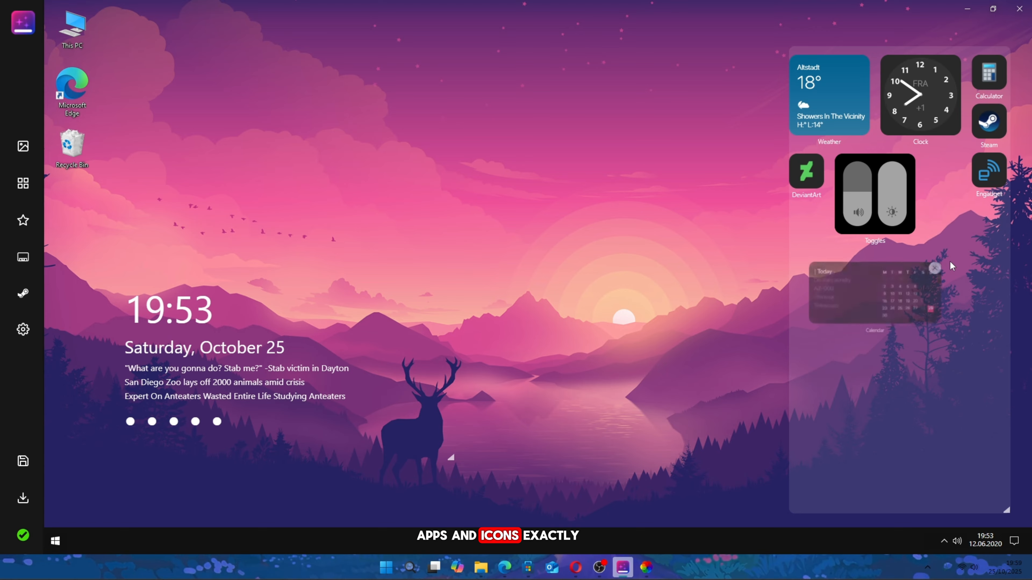
pyautogui.click(906, 162)
pyautogui.click(817, 161)
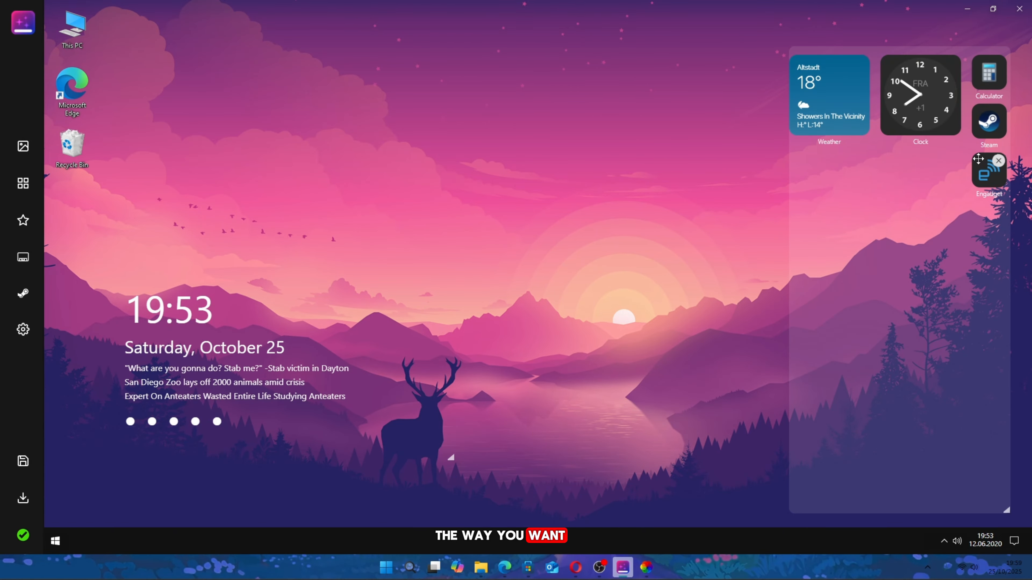
pyautogui.click(999, 162)
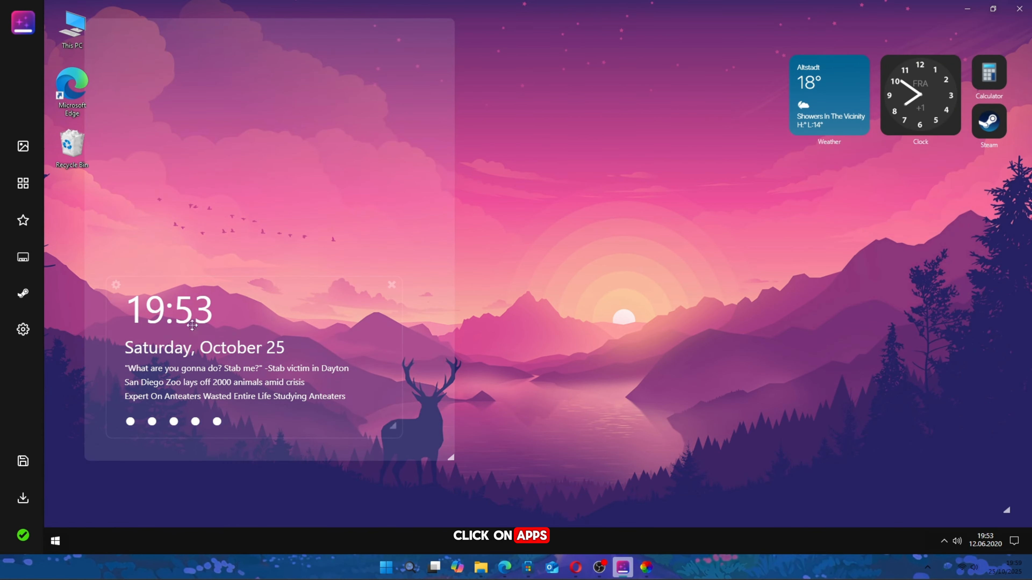
# Add Chrome, Edge, Spotify, WhatsApp, Xbox, Lightroom, InDesign, Illustrator, Firefox and Rockstar app icons to the grid.
pyautogui.click(23, 220)
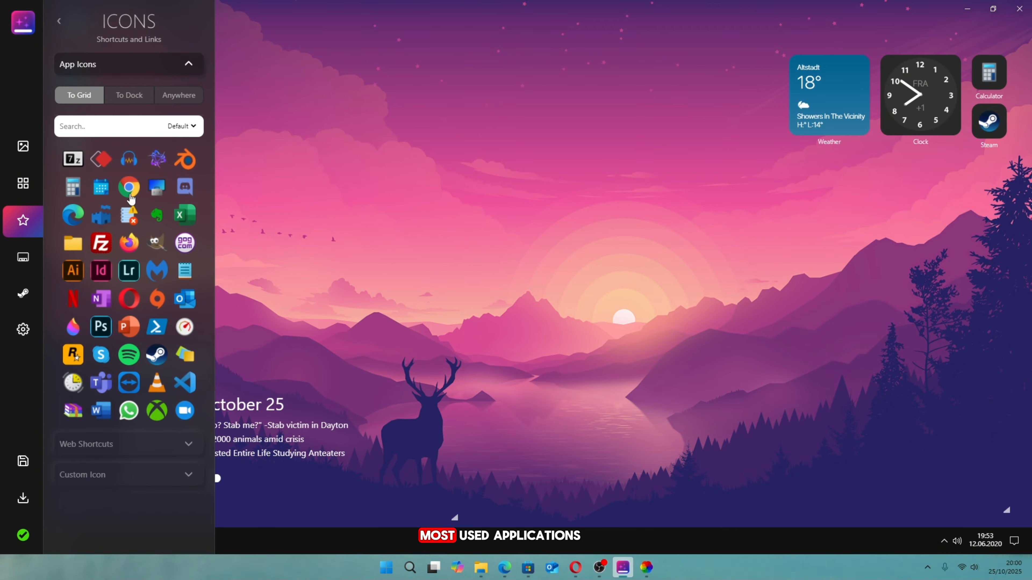
pyautogui.click(129, 187)
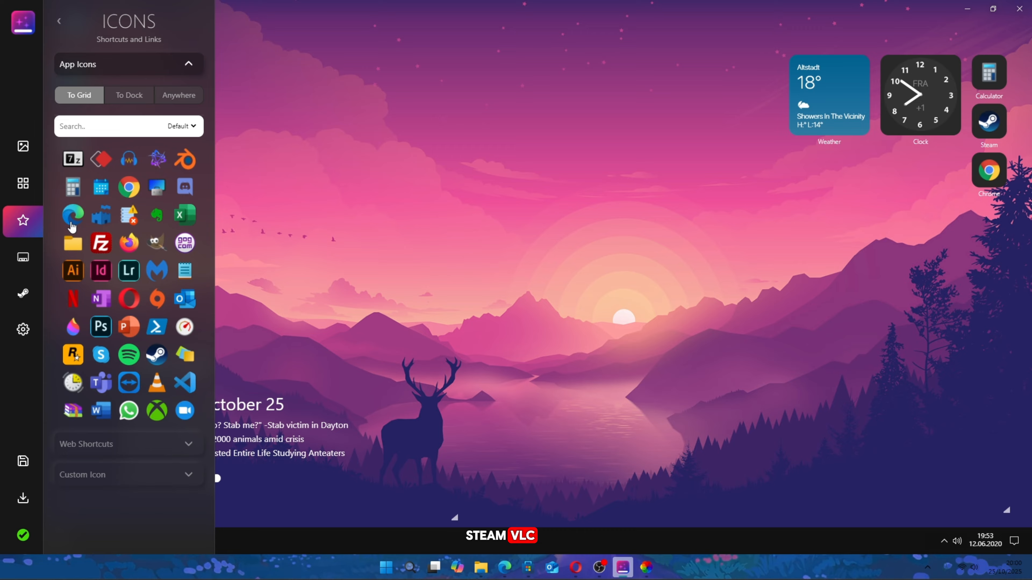
pyautogui.click(71, 222)
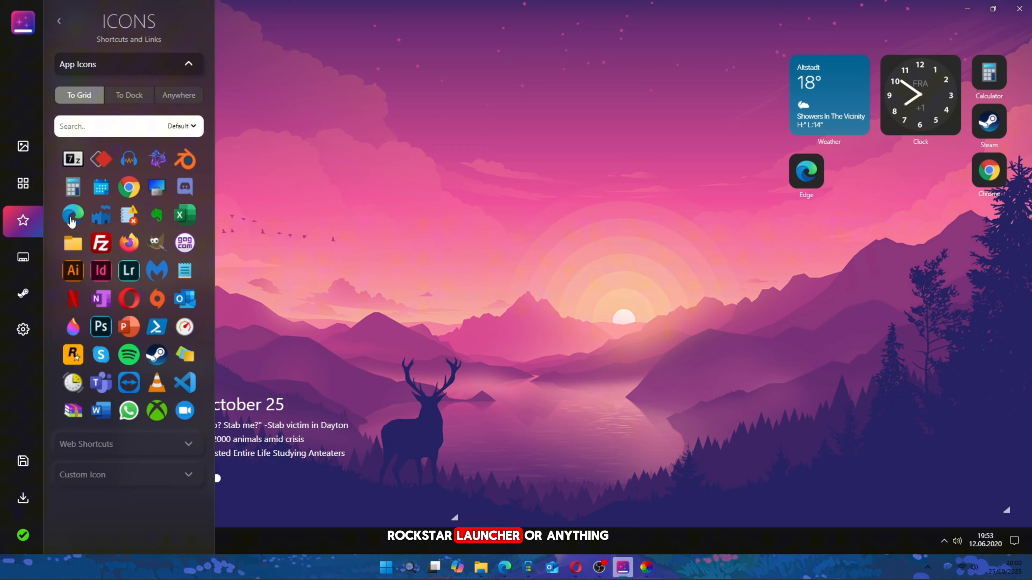
pyautogui.click(157, 356)
pyautogui.click(129, 355)
pyautogui.click(131, 411)
pyautogui.click(157, 410)
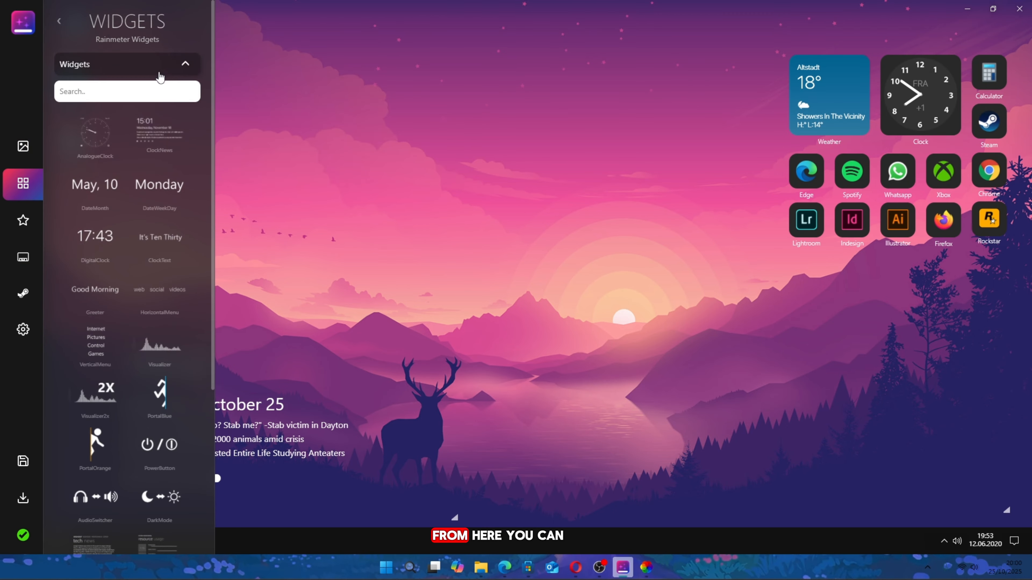
# Add the Slideshow, Battery and Toggles widgets from the iOS-inspired grid widgets.
pyautogui.click(178, 70)
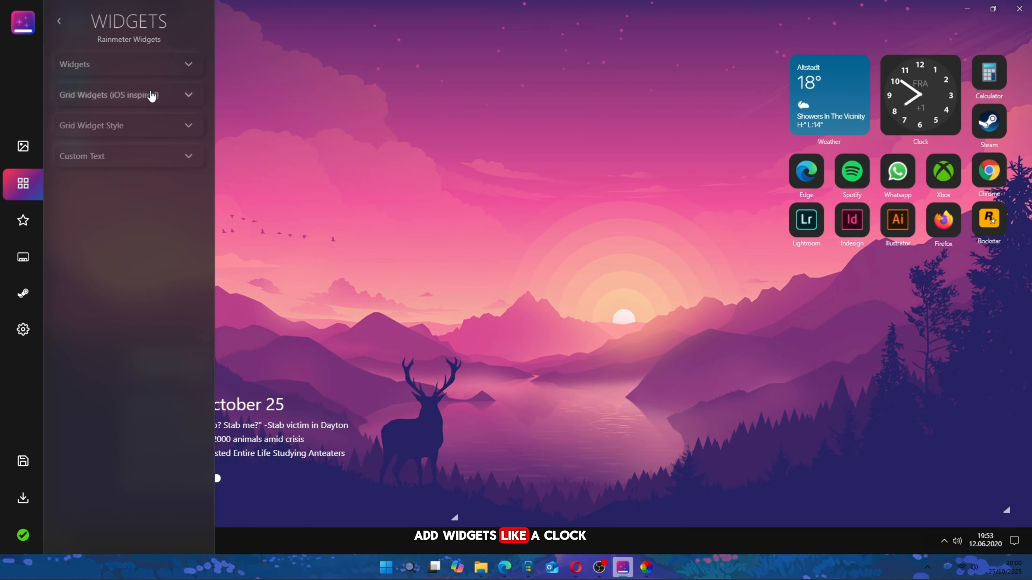
pyautogui.click(188, 98)
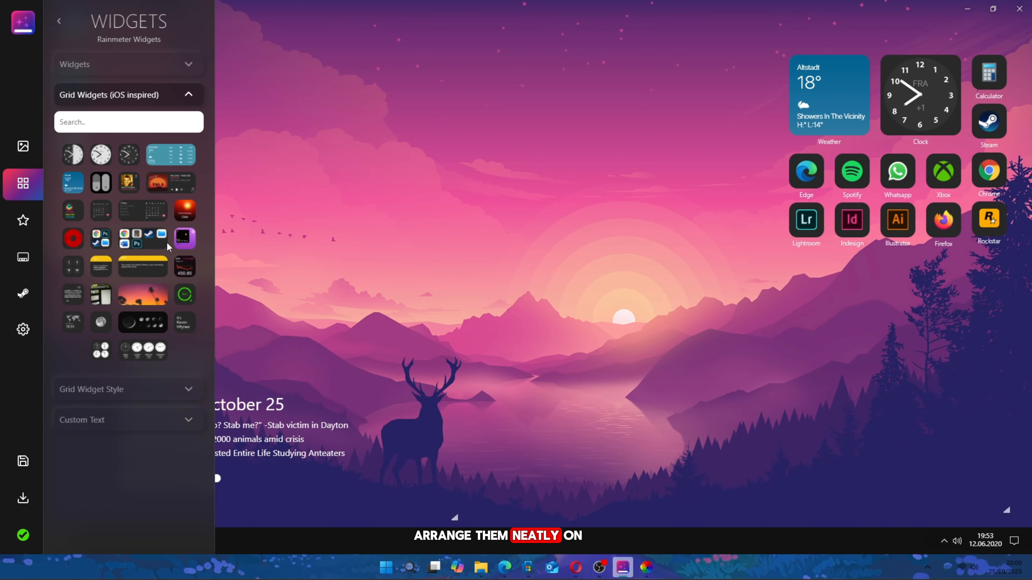
pyautogui.click(146, 303)
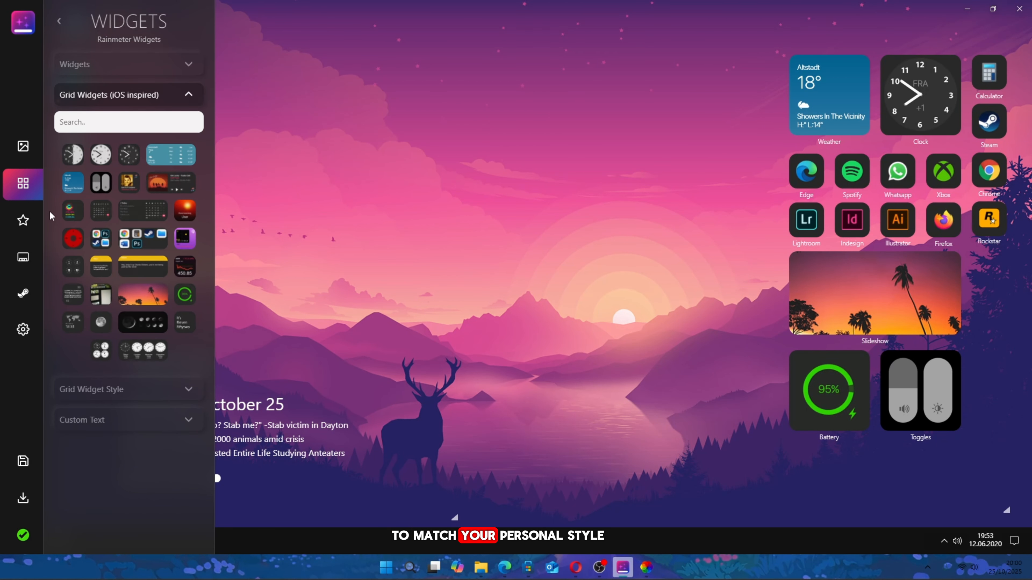
pyautogui.click(66, 244)
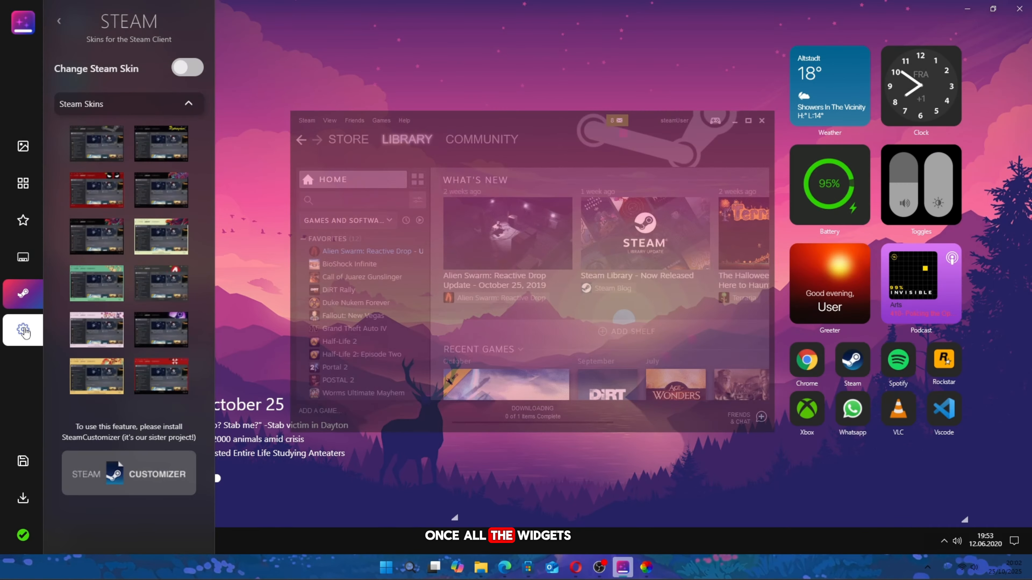
# Check the startup options for Rainmeter widgets and RocketDock.
pyautogui.click(23, 330)
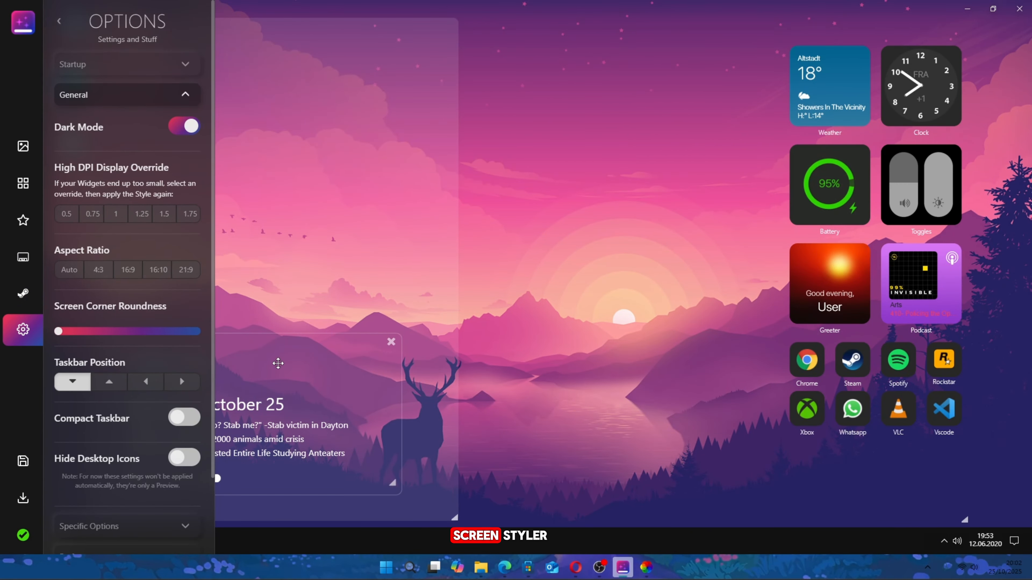
pyautogui.click(133, 65)
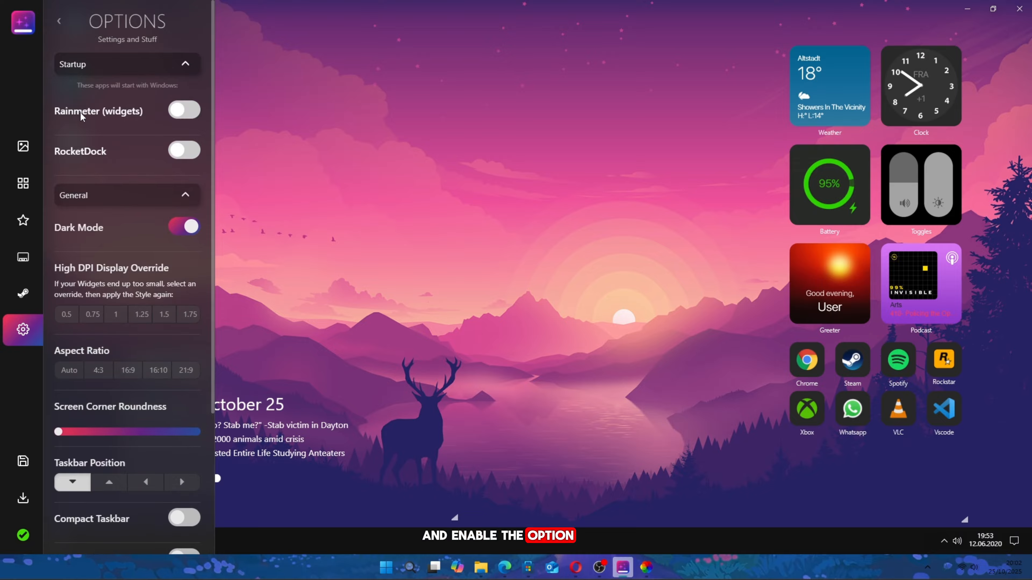
pyautogui.click(185, 65)
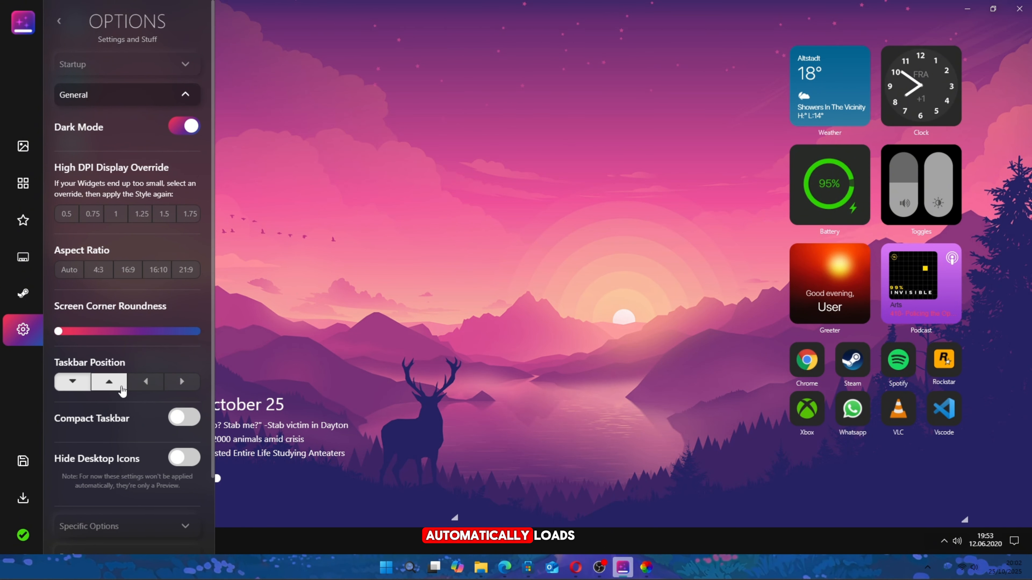
# Try the taskbar position at the top of the previewed desktop and return it to the bottom.
pyautogui.scroll(-2, 122, 389)
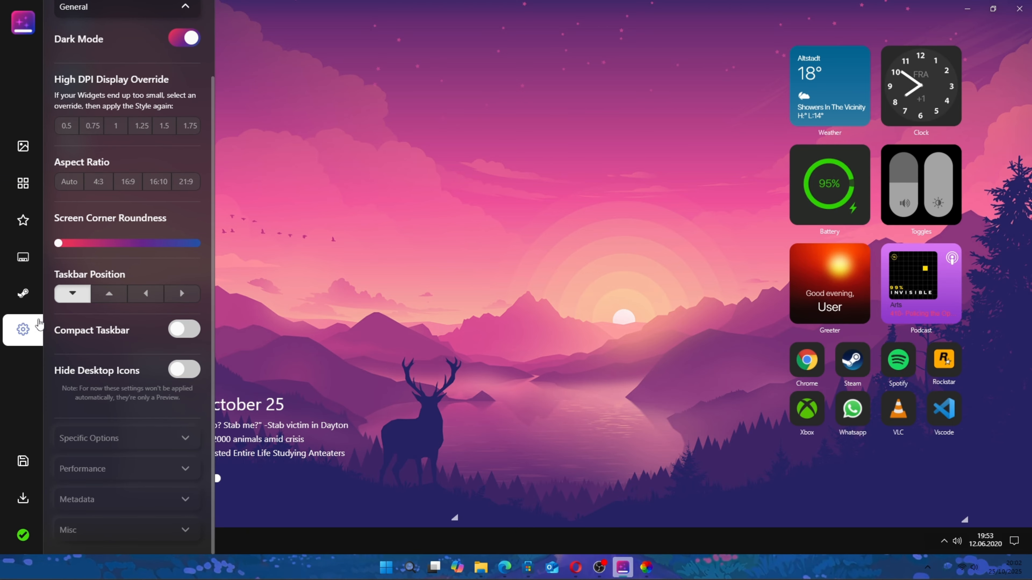
pyautogui.click(109, 295)
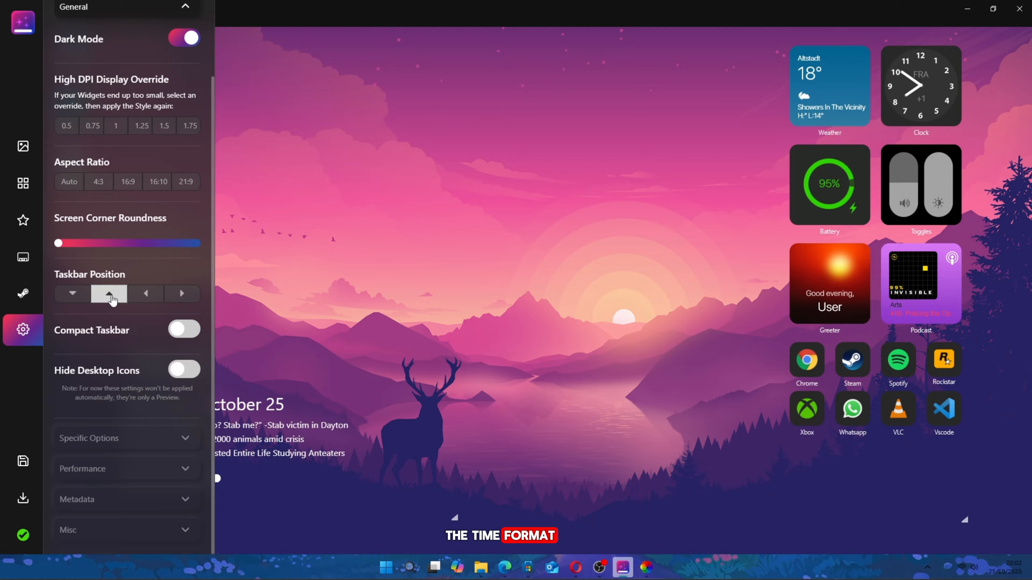
pyautogui.click(80, 296)
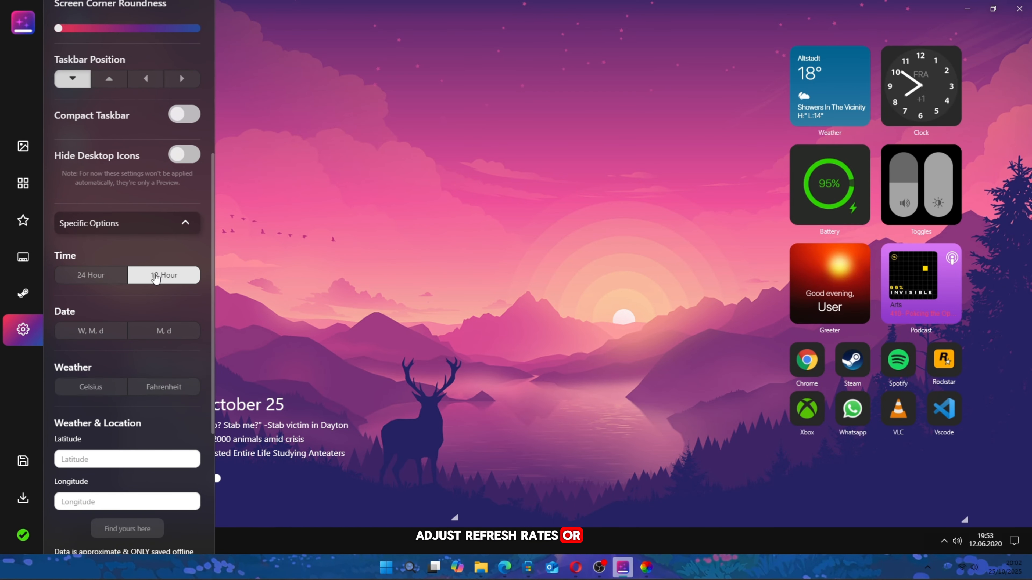
# Set the style's specific options to 12 Hour time, Celsius weather, CNN as news provider and Spotify as media player.
pyautogui.click(157, 279)
pyautogui.click(107, 389)
pyautogui.scroll(-3, 151, 401)
pyautogui.scroll(-2, 148, 397)
pyautogui.click(118, 378)
pyautogui.click(113, 429)
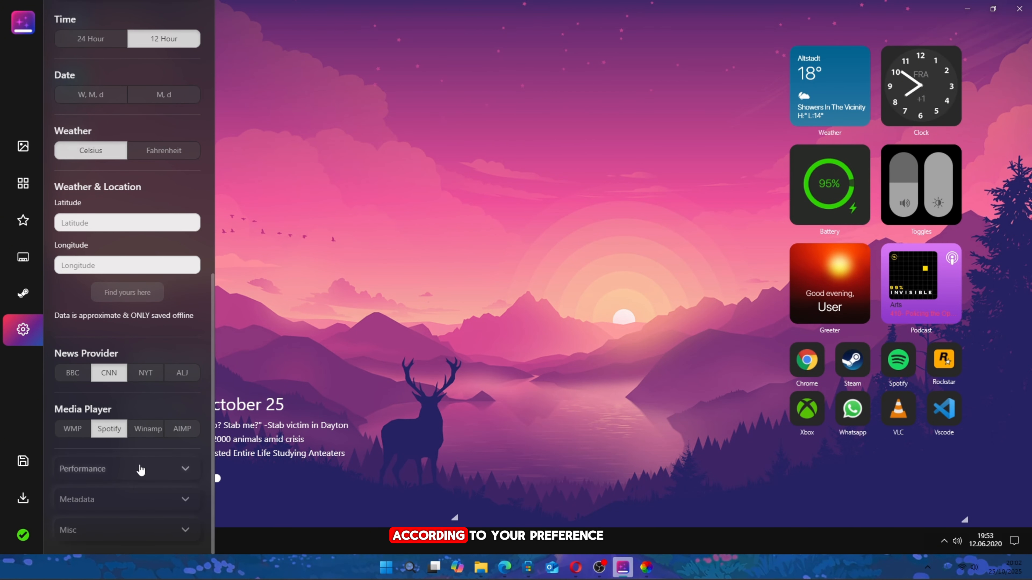
# Examine the style's estimated performance impact and the available PC types.
pyautogui.click(140, 468)
pyautogui.scroll(-4, 141, 468)
pyautogui.click(165, 338)
pyautogui.click(120, 352)
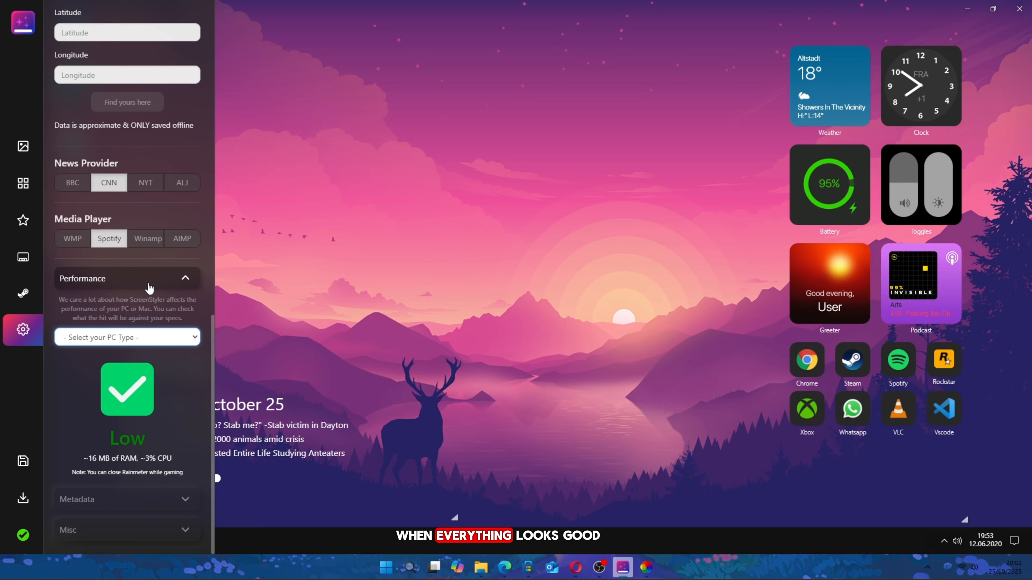
pyautogui.click(97, 279)
# Apply the style by installing the ScreenStyler Rainmeter skin with its included layout, and minimize the ScreenStyler window.
pyautogui.click(23, 535)
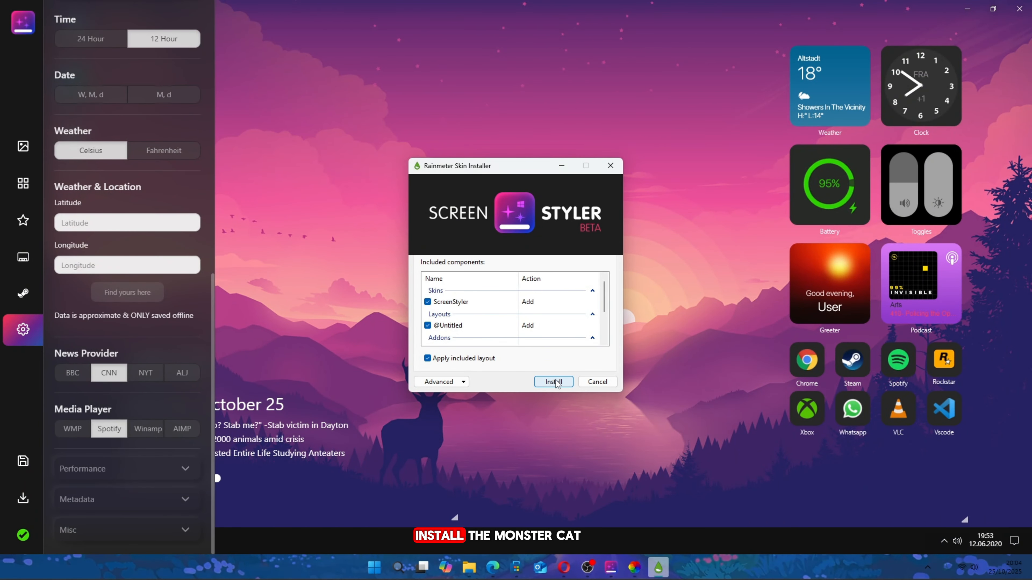
pyautogui.click(555, 382)
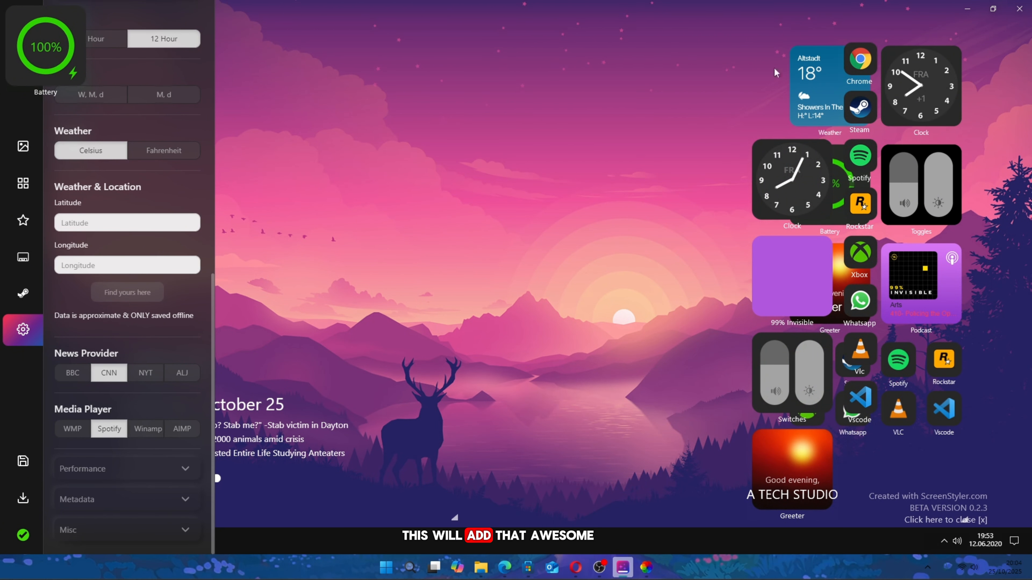
pyautogui.click(966, 10)
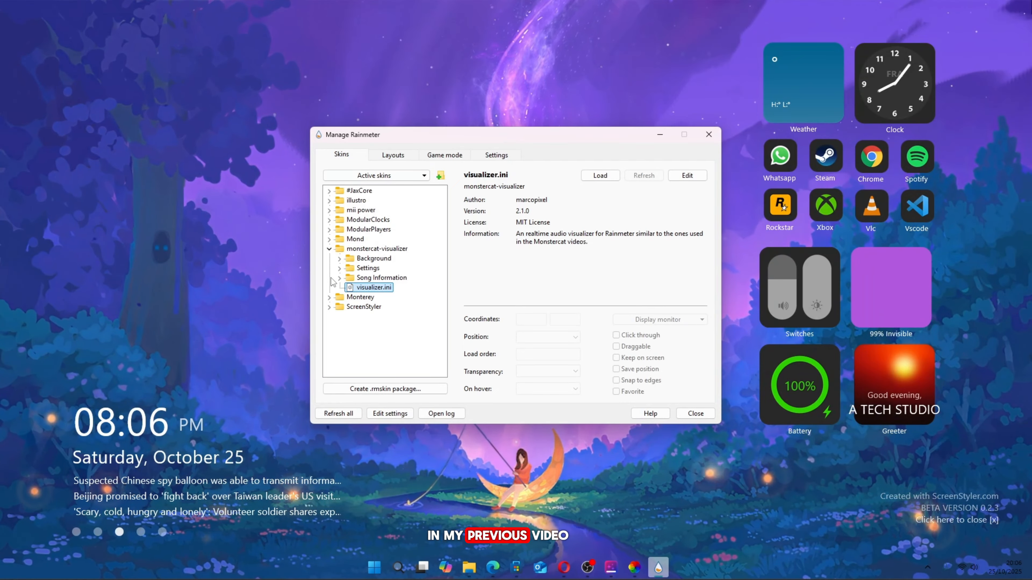
# Load the monstercat-visualizer skin's visualizer.ini in Rainmeter and place the visualizer along the desktop's lower edge just above the taskbar.
pyautogui.doubleClick(362, 289)
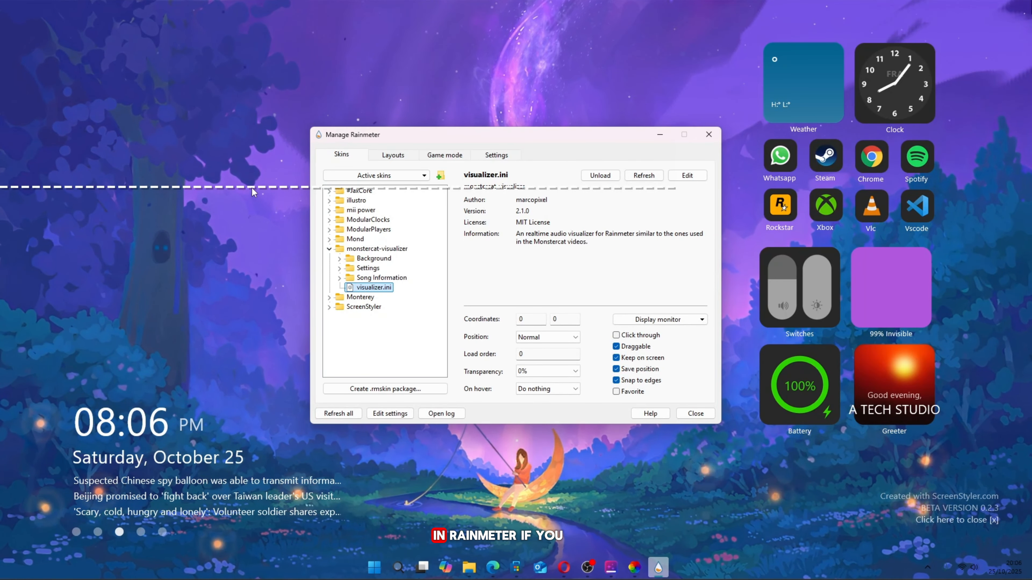
pyautogui.moveTo(346, 261); pyautogui.dragTo(447, 547)
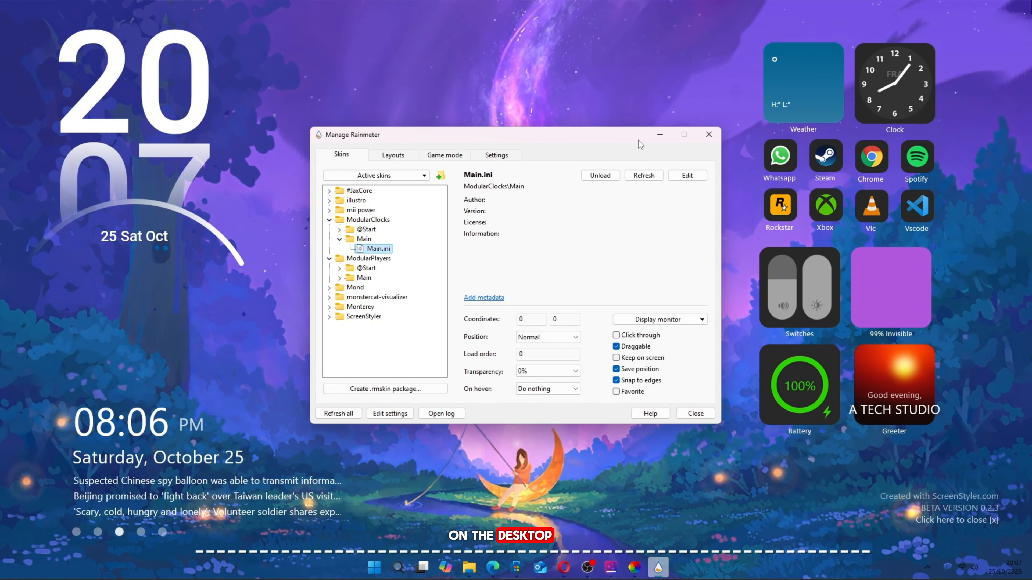
# Minimize the Manage Rainmeter window and move the large ModularClocks clock to the upper centre of the desktop.
pyautogui.click(660, 135)
pyautogui.moveTo(192, 124); pyautogui.dragTo(293, 138)
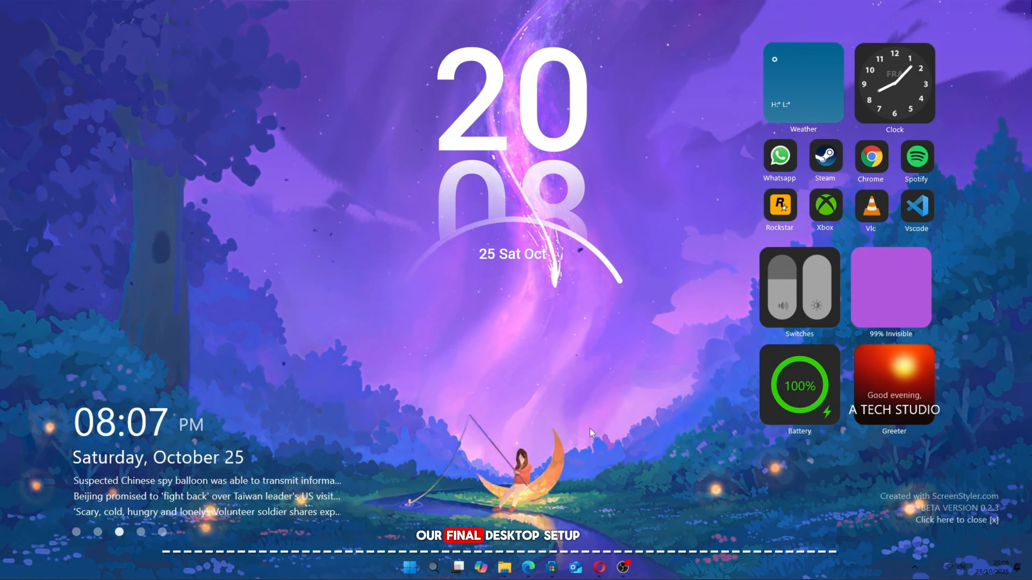